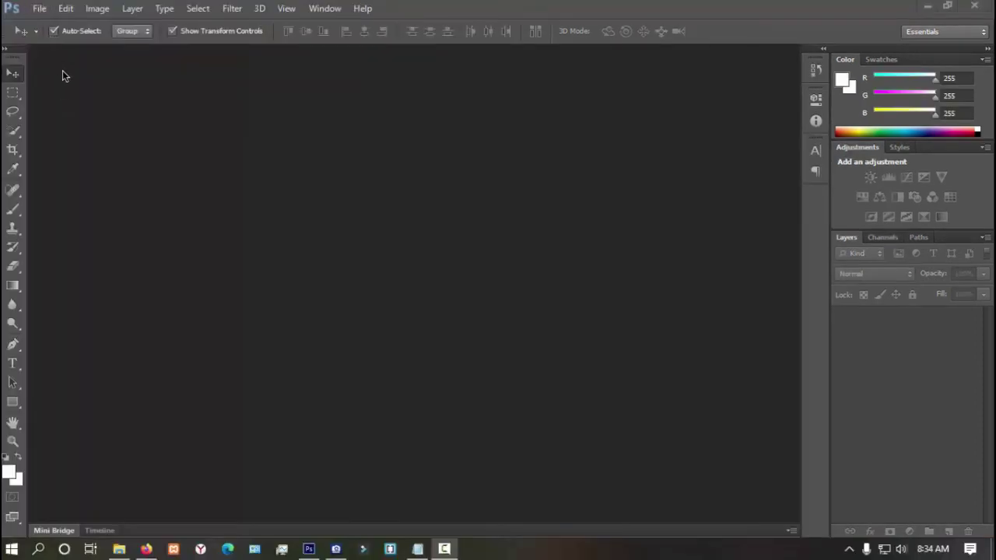
Step: Start a new document using the International Paper preset at A4 size
{"action": "left_click", "coordinate": [39, 8]}
{"action": "left_click", "coordinate": [53, 24]}
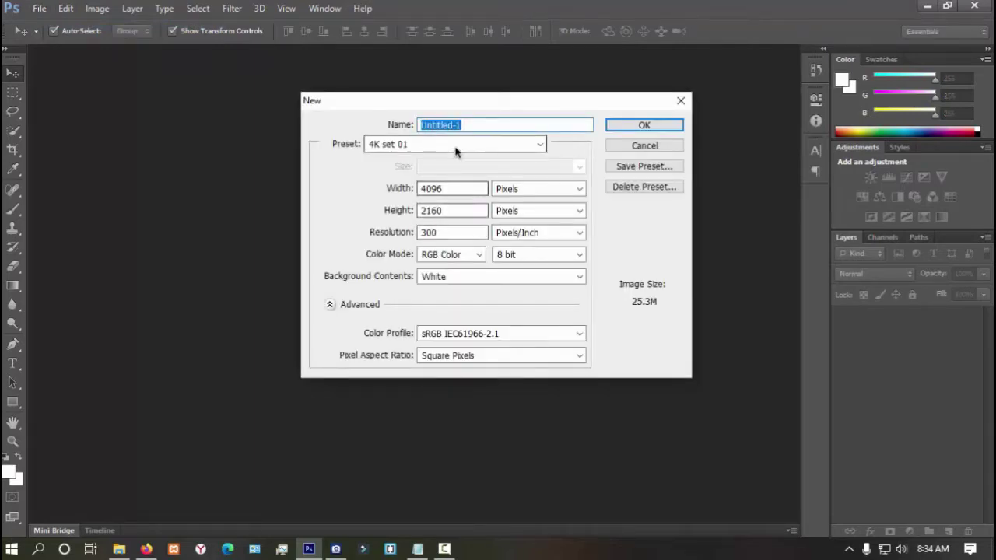
{"action": "left_click", "coordinate": [456, 148]}
{"action": "left_click", "coordinate": [451, 227]}
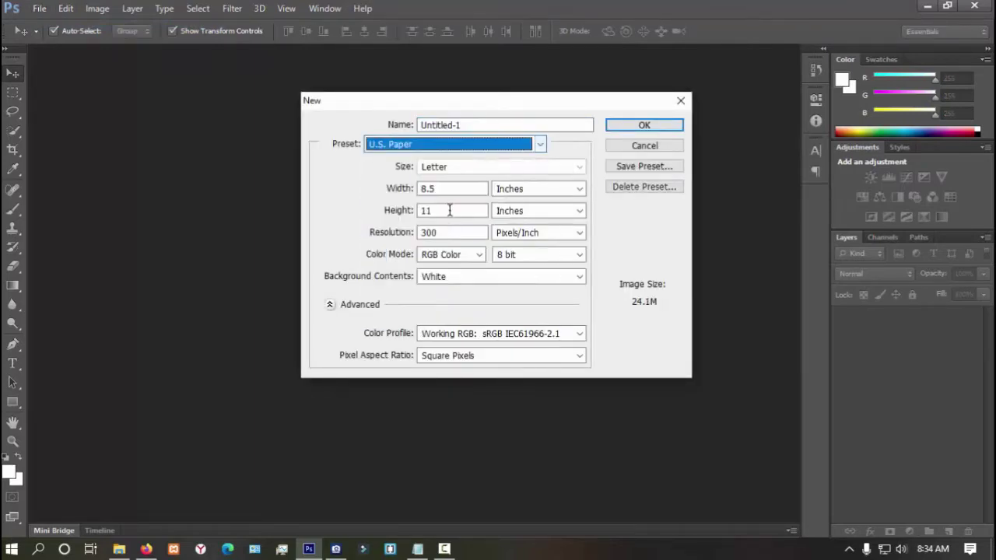
{"action": "left_click", "coordinate": [459, 167]}
{"action": "left_click", "coordinate": [459, 178]}
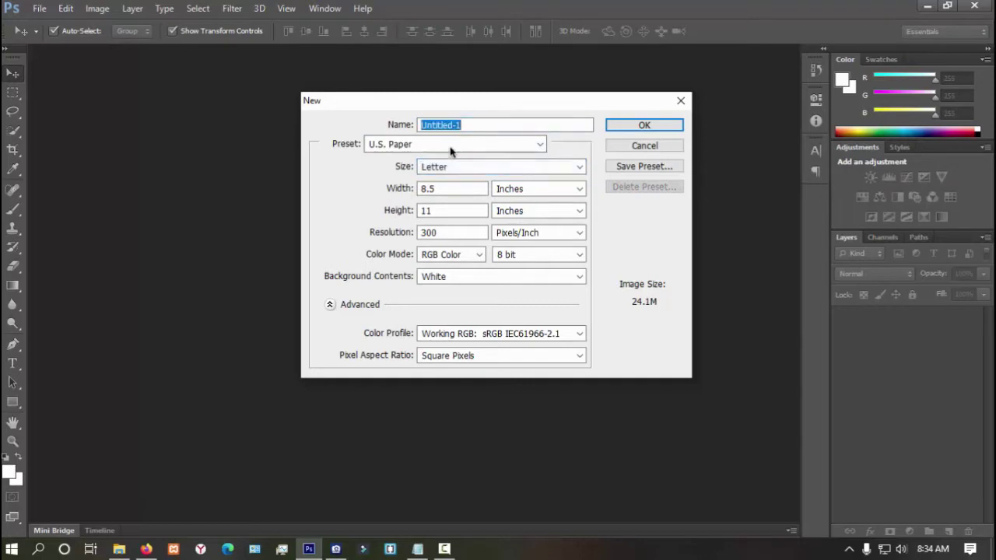
{"action": "left_click", "coordinate": [450, 147]}
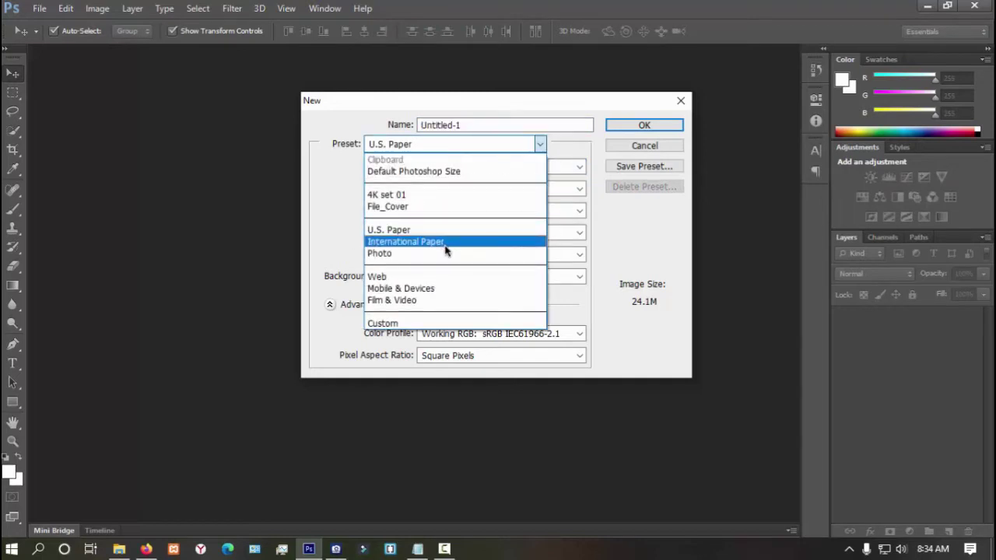
{"action": "left_click", "coordinate": [445, 243]}
{"action": "left_click", "coordinate": [455, 167]}
{"action": "left_click", "coordinate": [455, 169]}
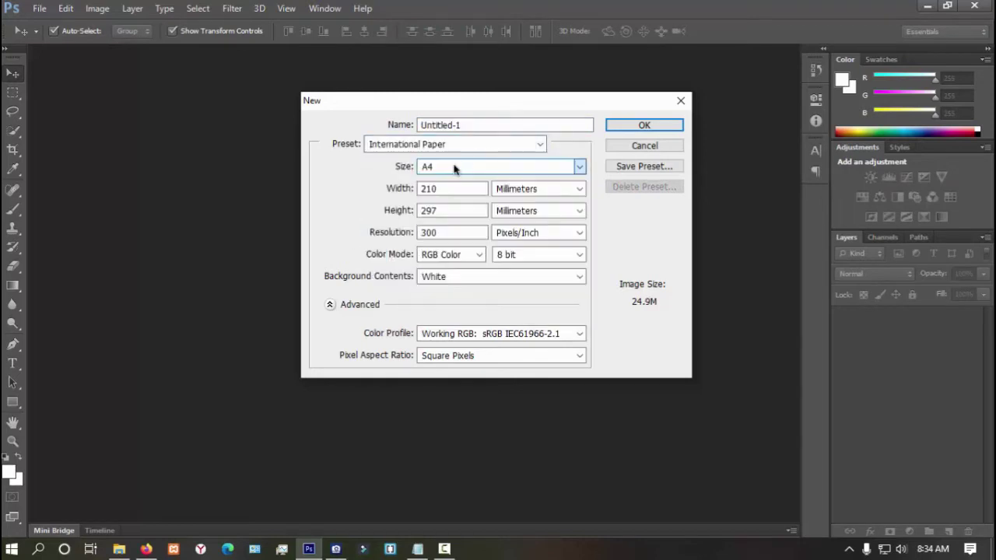
Step: Set the size to 297 × 210 mm with a transparent background and create the document
{"action": "double_click", "coordinate": [444, 188]}
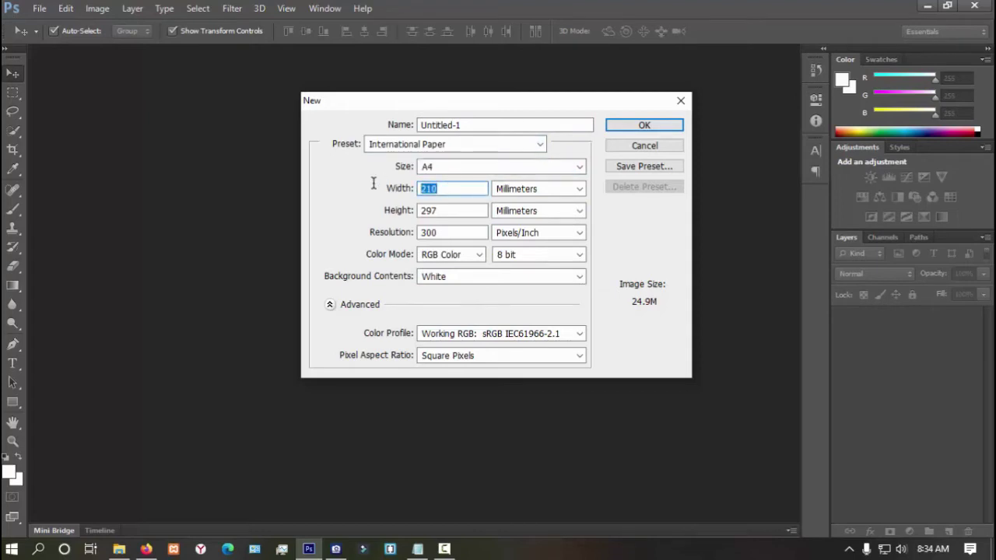
{"action": "type", "text": "297"}
{"action": "key", "text": "BackSpace"}
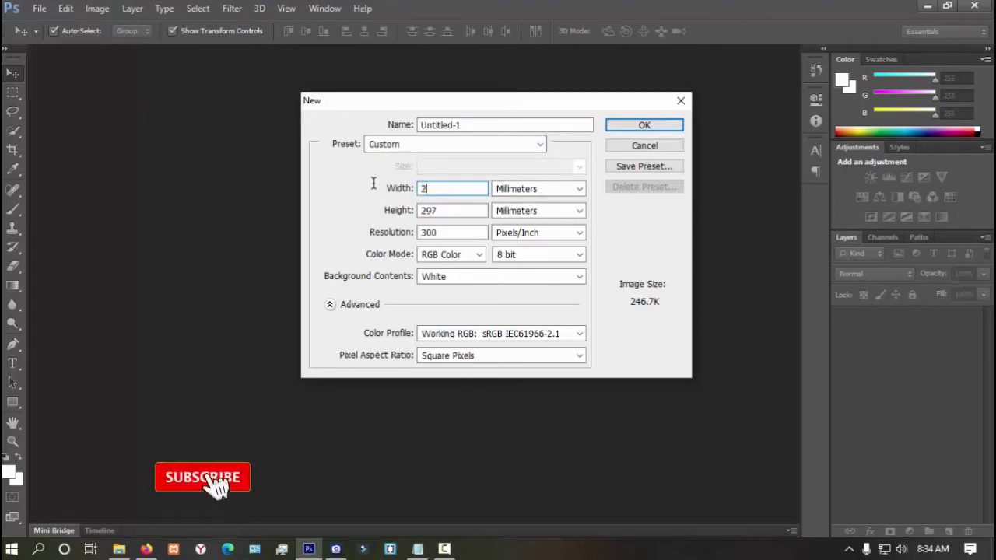
{"action": "type", "text": "97"}
{"action": "double_click", "coordinate": [427, 211]}
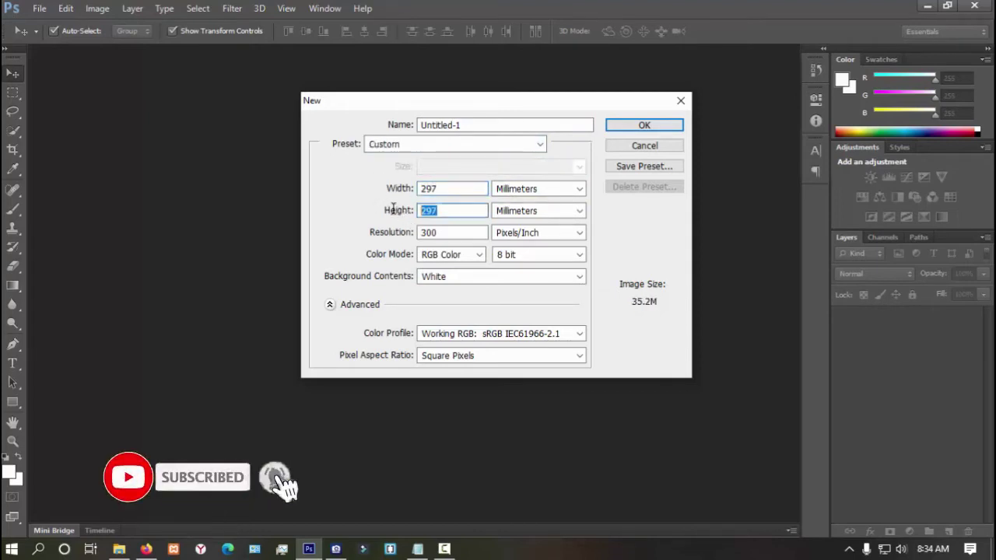
{"action": "type", "text": "210"}
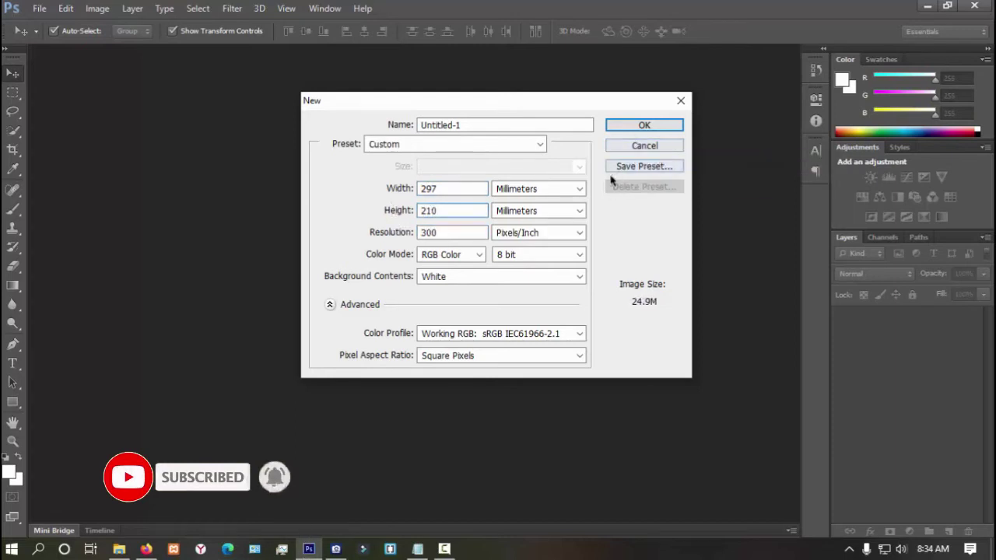
{"action": "left_click", "coordinate": [507, 277]}
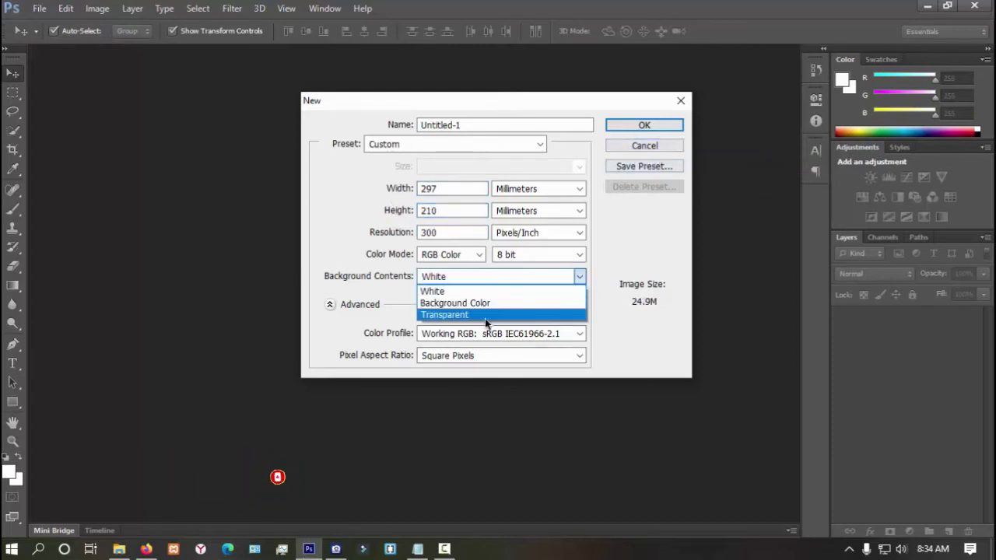
{"action": "left_click", "coordinate": [485, 315]}
{"action": "left_click", "coordinate": [639, 126]}
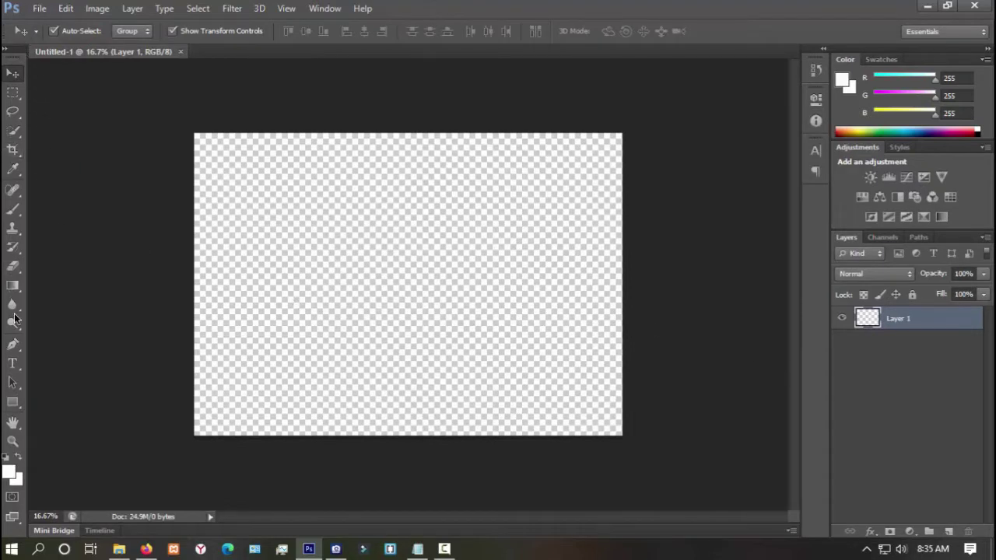
Step: Type the word GOLD on the canvas with the Type tool
{"action": "left_click", "coordinate": [13, 363]}
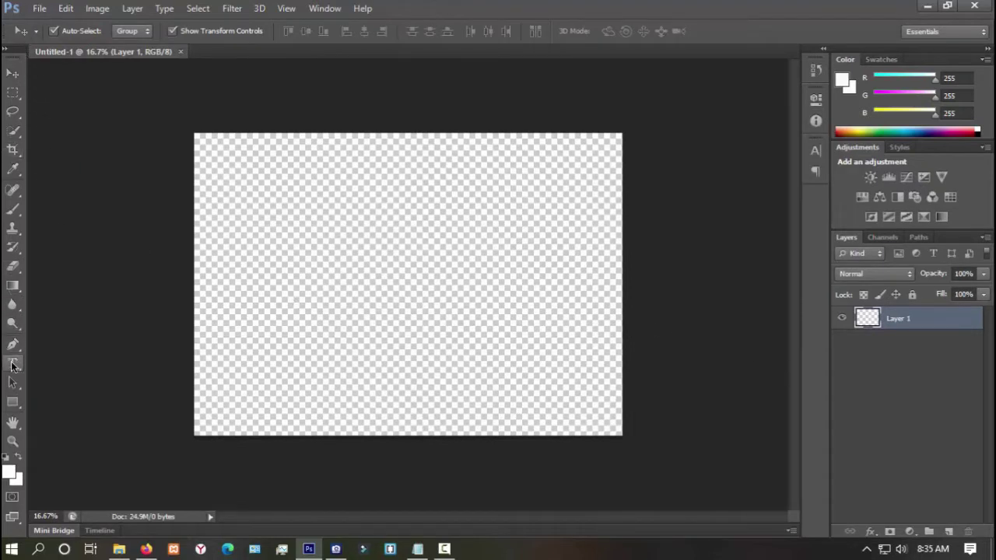
{"action": "left_click", "coordinate": [302, 280]}
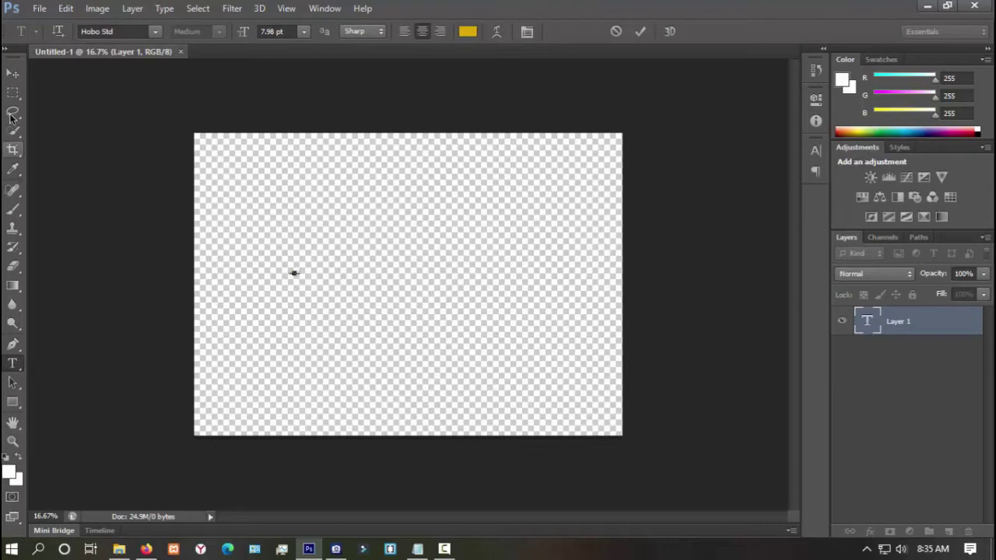
{"action": "left_click", "coordinate": [12, 72]}
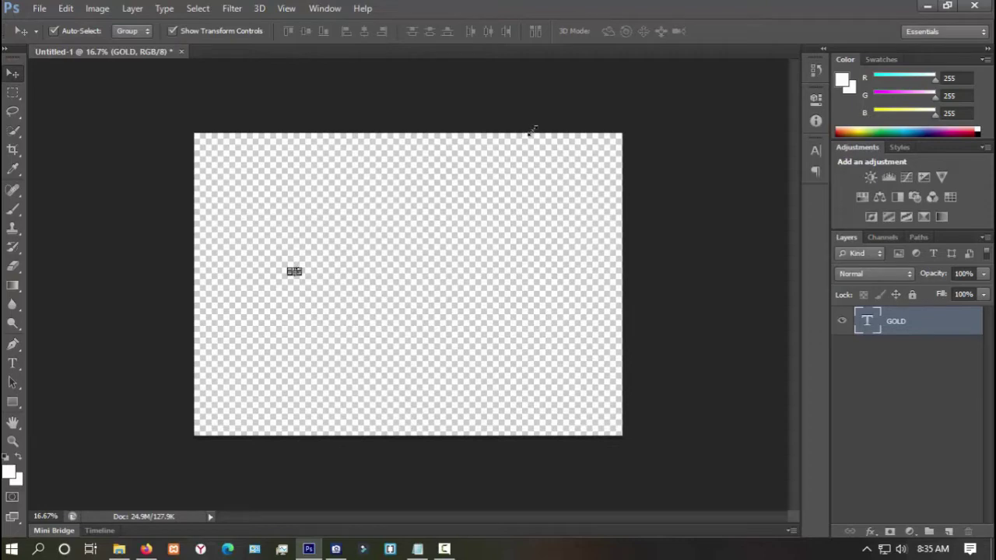
Step: Scale GOLD up with Free Transform to span most of the canvas and centre it
{"action": "key", "text": "ctrl+t"}
{"action": "left_click_drag", "start_coordinate": [532, 129], "coordinate": [589, 103]}
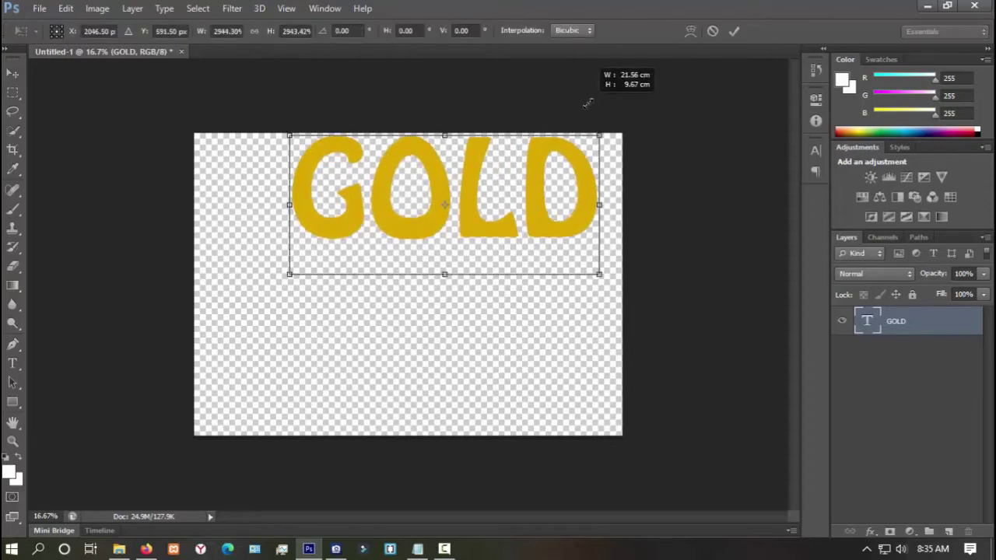
{"action": "left_click_drag", "start_coordinate": [544, 156], "coordinate": [482, 284]}
{"action": "key", "text": "Return"}
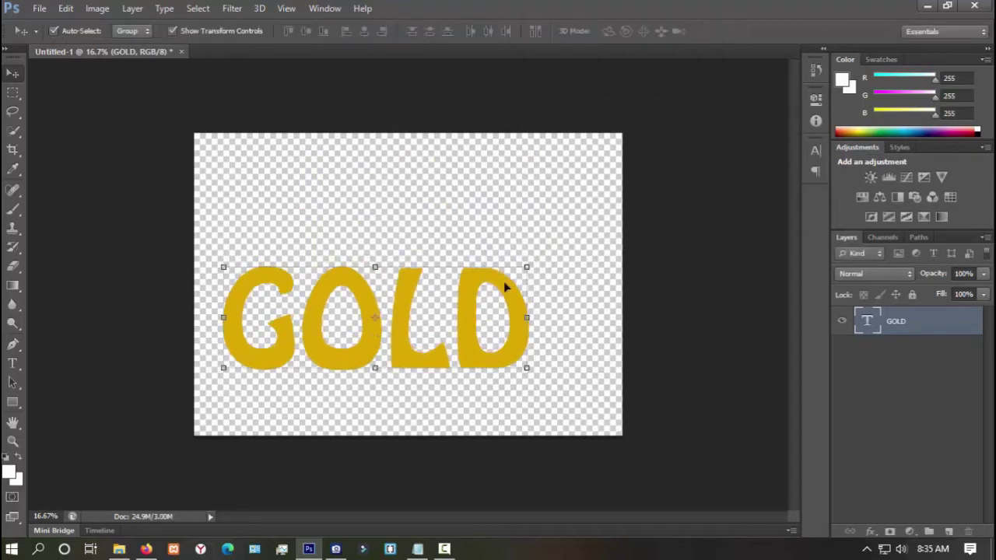
{"action": "left_click_drag", "start_coordinate": [526, 267], "coordinate": [567, 221]}
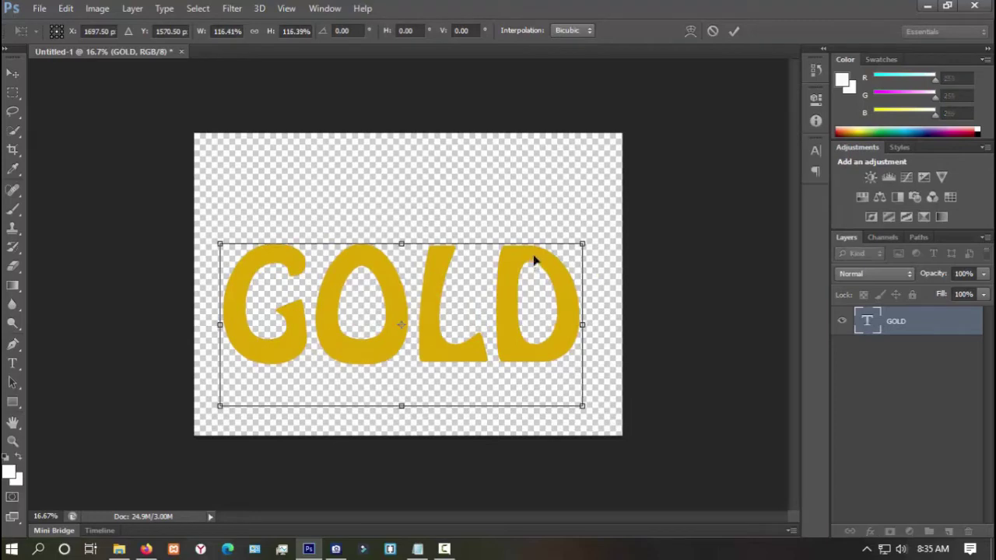
{"action": "left_click_drag", "start_coordinate": [535, 262], "coordinate": [537, 232]}
{"action": "key", "text": "Return"}
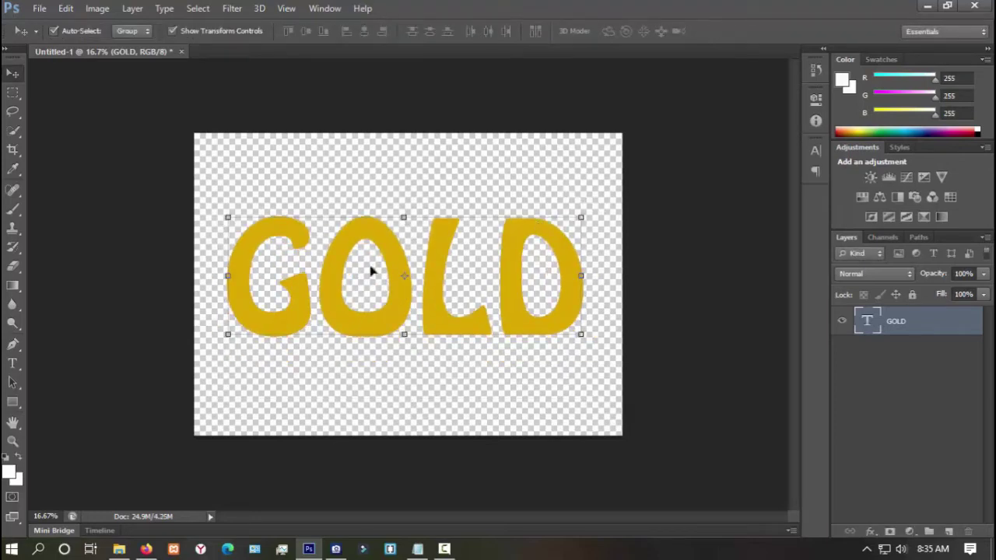
{"action": "left_click_drag", "start_coordinate": [441, 251], "coordinate": [440, 254]}
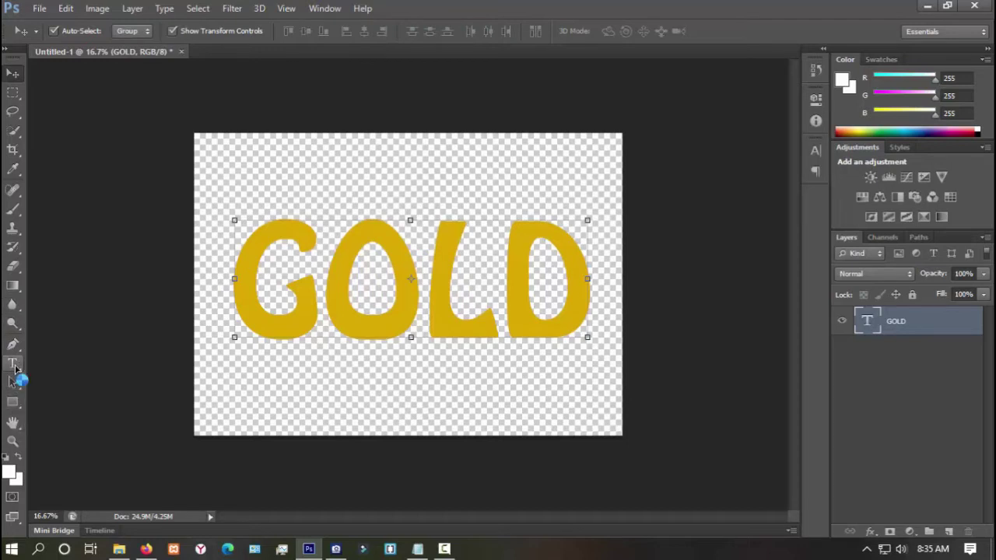
{"action": "left_click", "coordinate": [14, 365]}
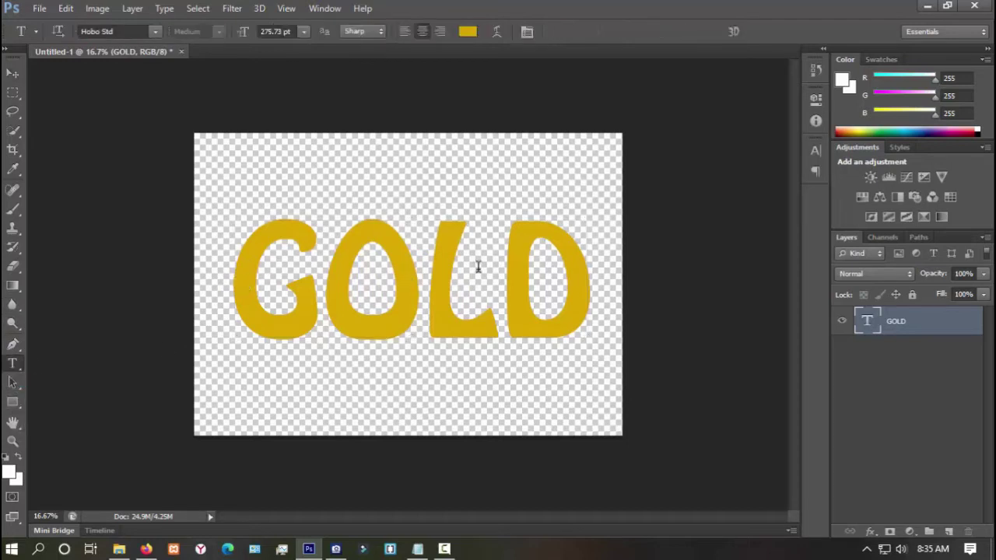
Step: Recolour the GOLD text to the darker gold d7a703
{"action": "double_click", "coordinate": [478, 267]}
{"action": "left_click", "coordinate": [469, 35]}
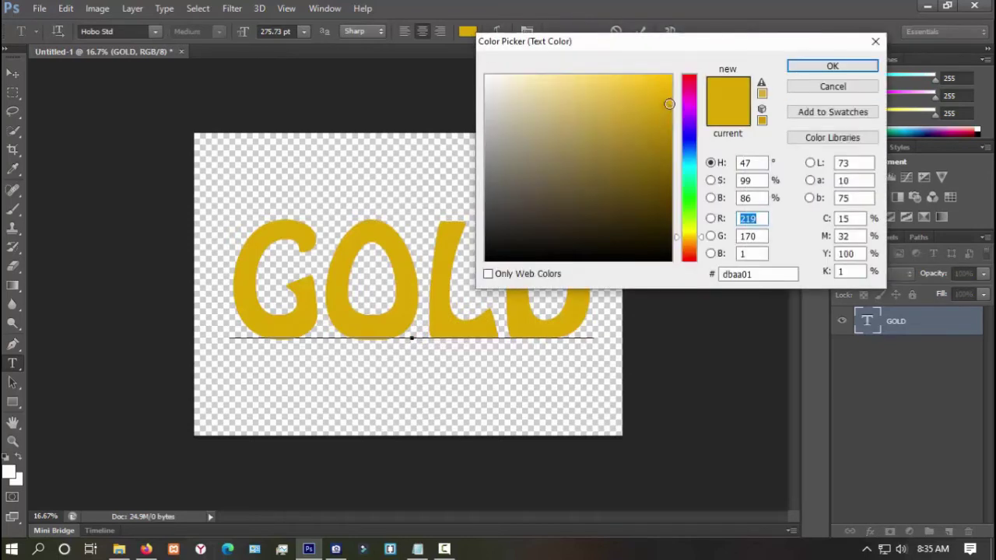
{"action": "left_click", "coordinate": [669, 105]}
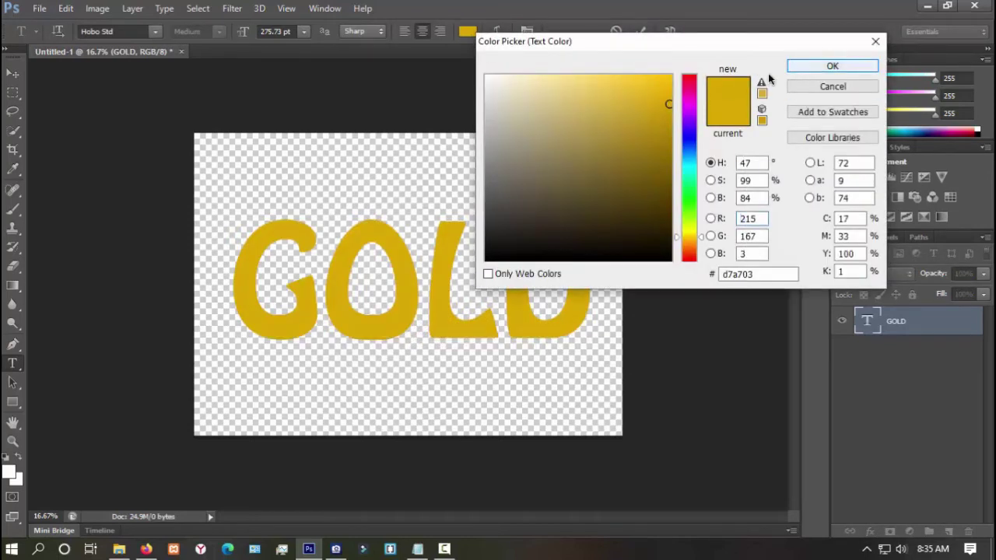
{"action": "left_click", "coordinate": [829, 67]}
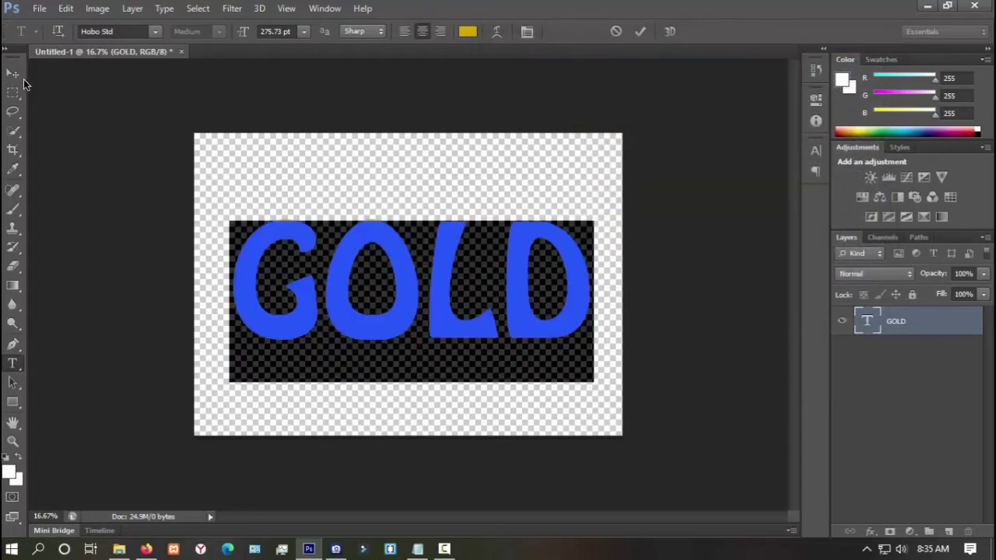
{"action": "left_click", "coordinate": [12, 72]}
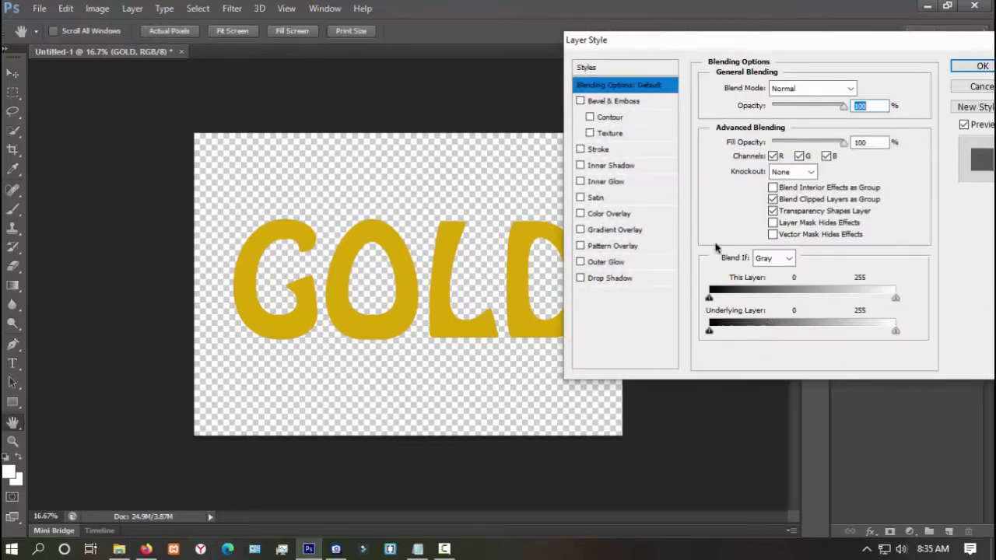
Step: Enable Bevel & Emboss and set its highlight colour to bright yellow fee300
{"action": "left_click_drag", "start_coordinate": [661, 44], "coordinate": [574, 105]}
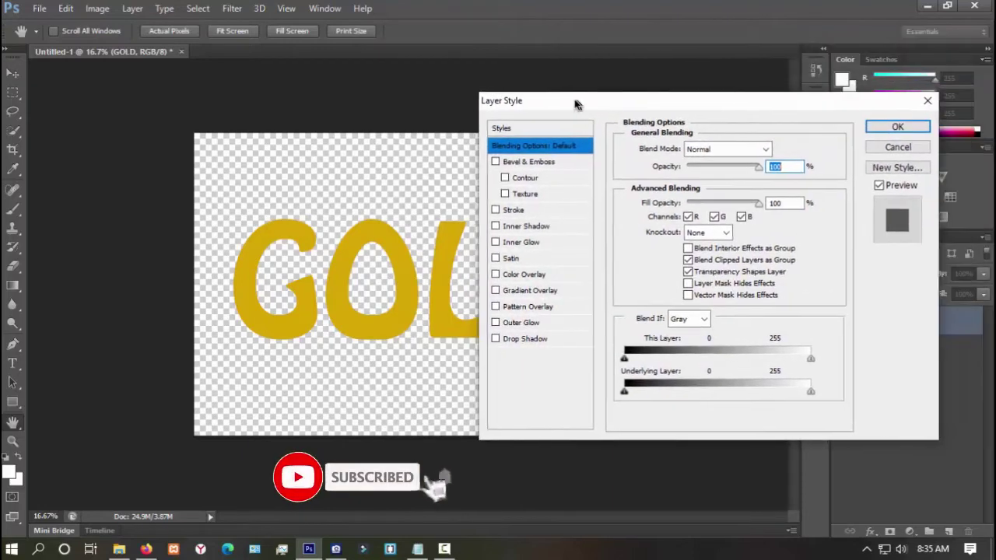
{"action": "left_click", "coordinate": [544, 161]}
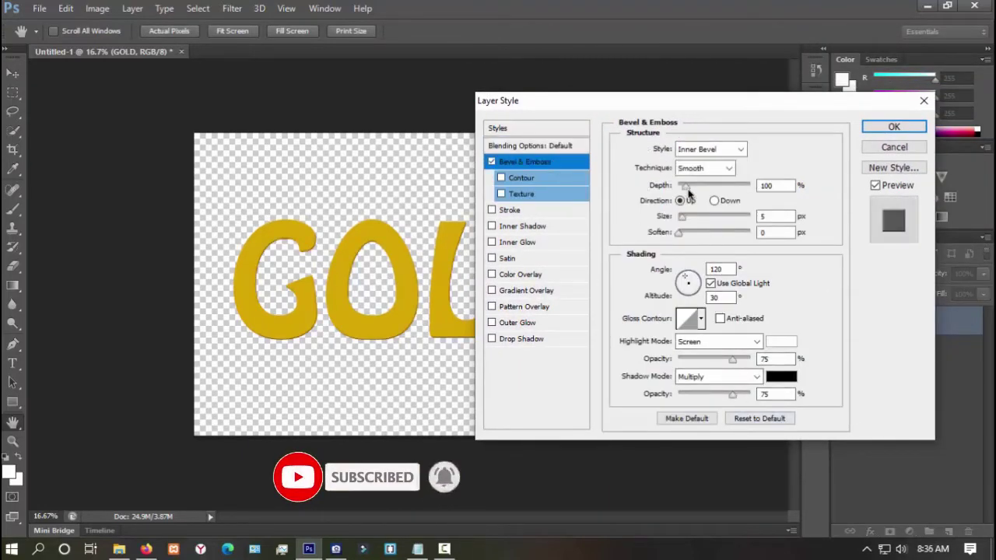
{"action": "left_click", "coordinate": [780, 342]}
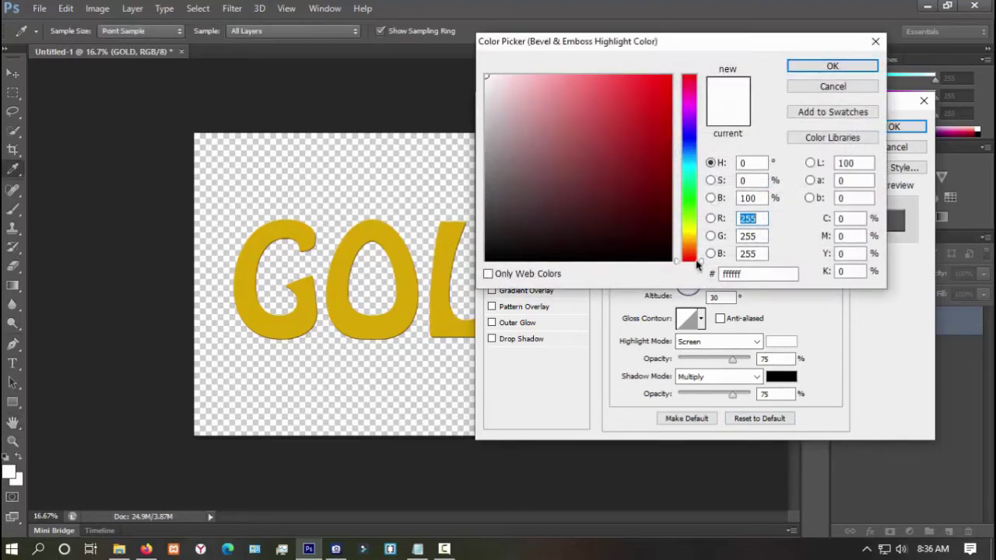
{"action": "left_click", "coordinate": [689, 238]}
{"action": "left_click_drag", "start_coordinate": [688, 238], "coordinate": [689, 236]}
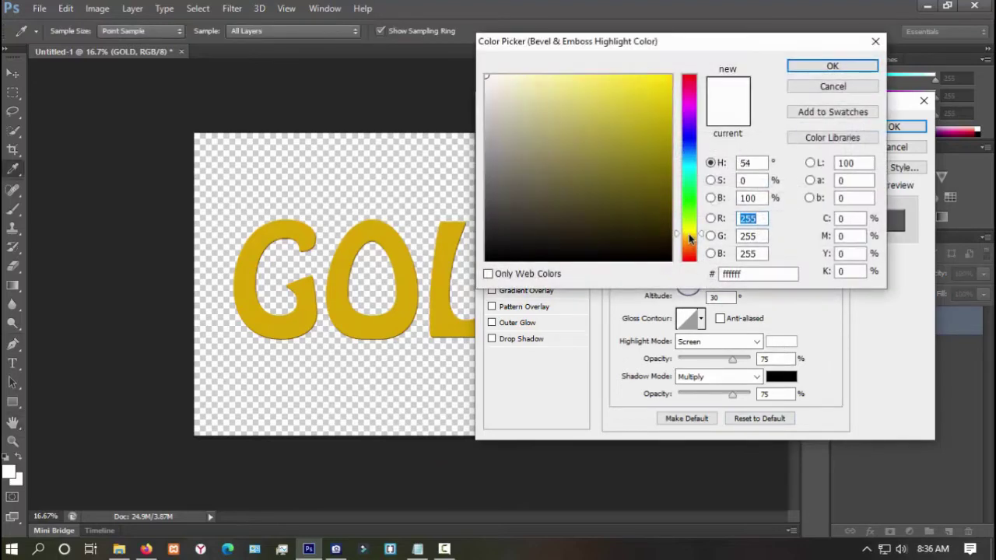
{"action": "left_click", "coordinate": [670, 76]}
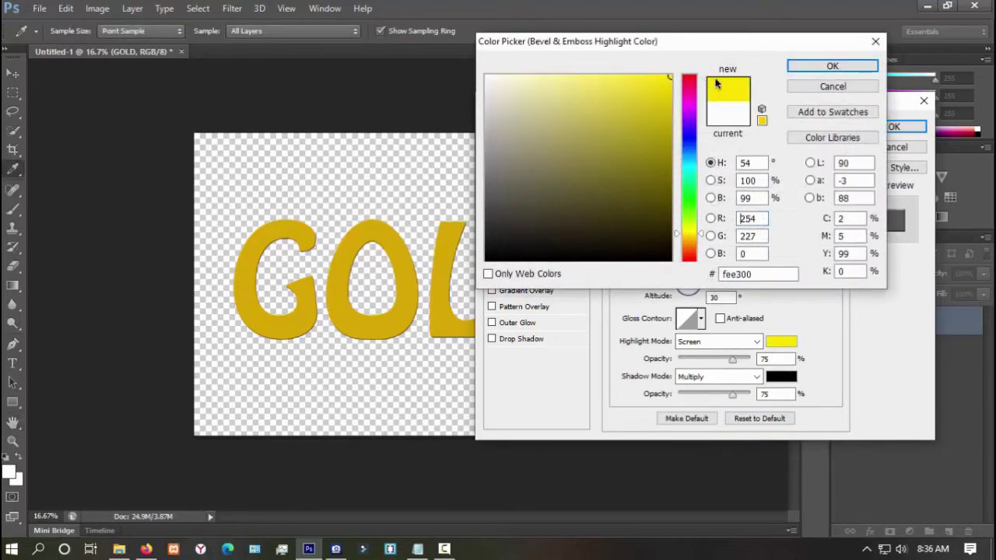
{"action": "left_click", "coordinate": [846, 65]}
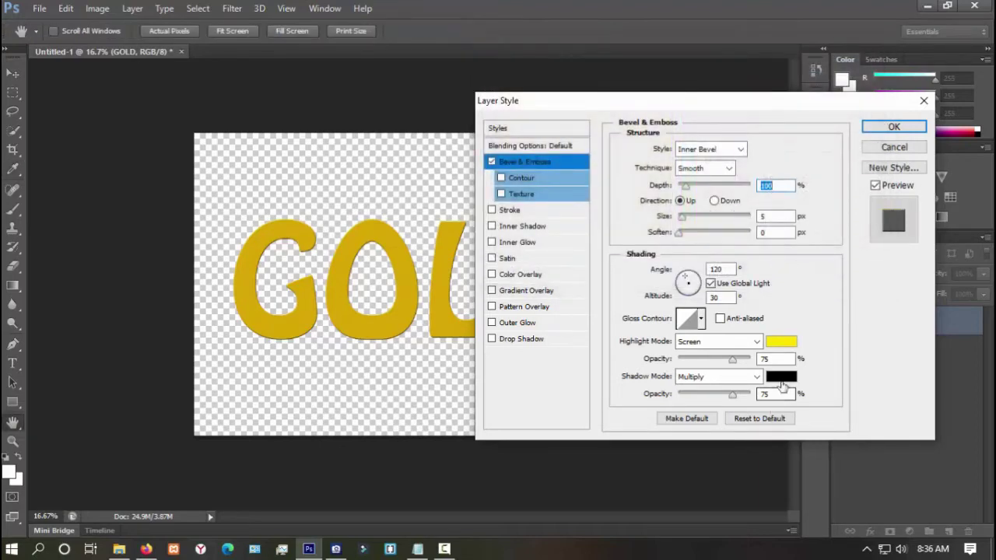
Step: Set the bevel's shadow colour to orange-brown 904b00
{"action": "left_click", "coordinate": [780, 377]}
{"action": "left_click_drag", "start_coordinate": [687, 225], "coordinate": [697, 249]}
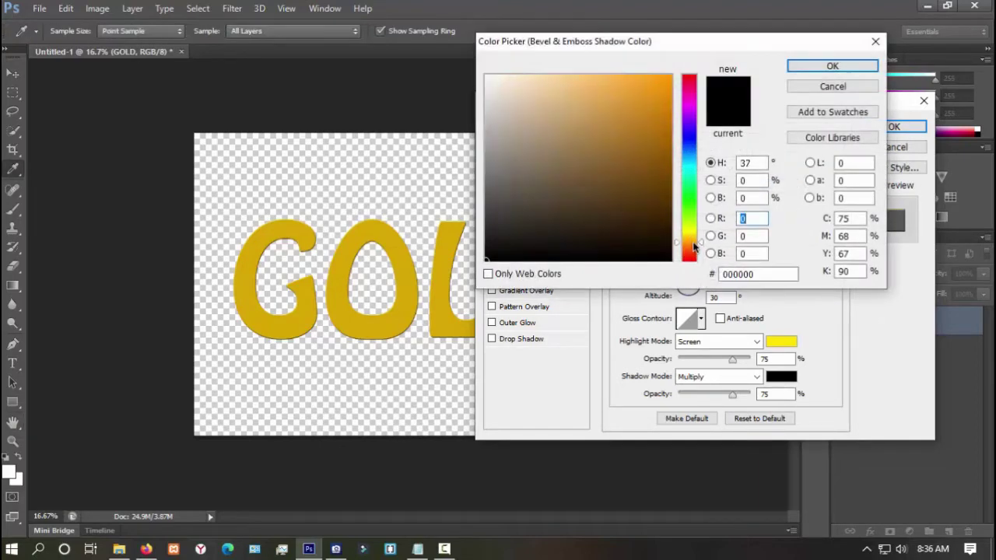
{"action": "mouse_move", "coordinate": [663, 152]}
{"action": "left_mouse_down"}
{"action": "mouse_move", "coordinate": [684, 156]}
{"action": "mouse_move", "coordinate": [679, 124]}
{"action": "left_mouse_up"}
{"action": "left_click", "coordinate": [826, 70]}
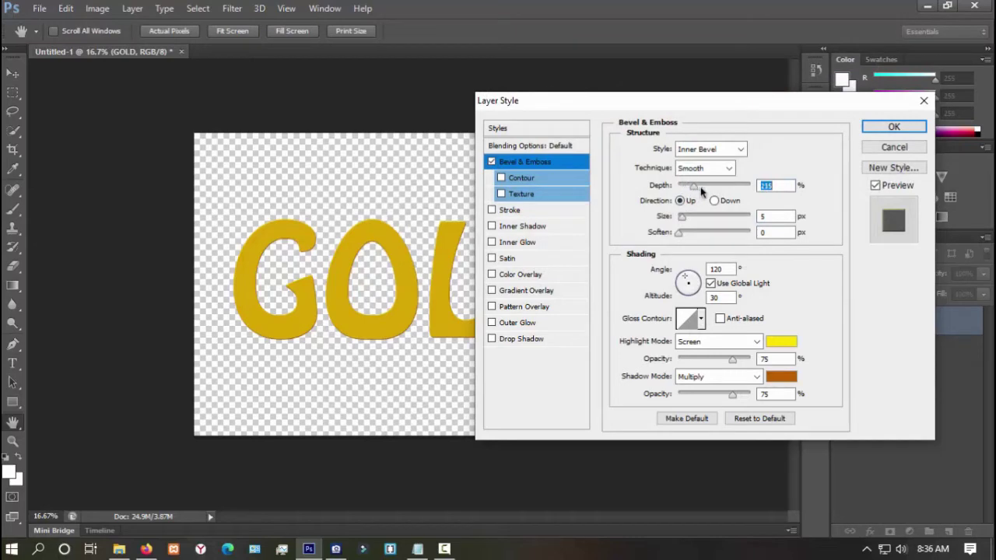
Step: Increase the bevel depth and size and choose a ridged gloss contour
{"action": "left_click_drag", "start_coordinate": [691, 188], "coordinate": [718, 187]}
{"action": "left_click_drag", "start_coordinate": [681, 217], "coordinate": [696, 222]}
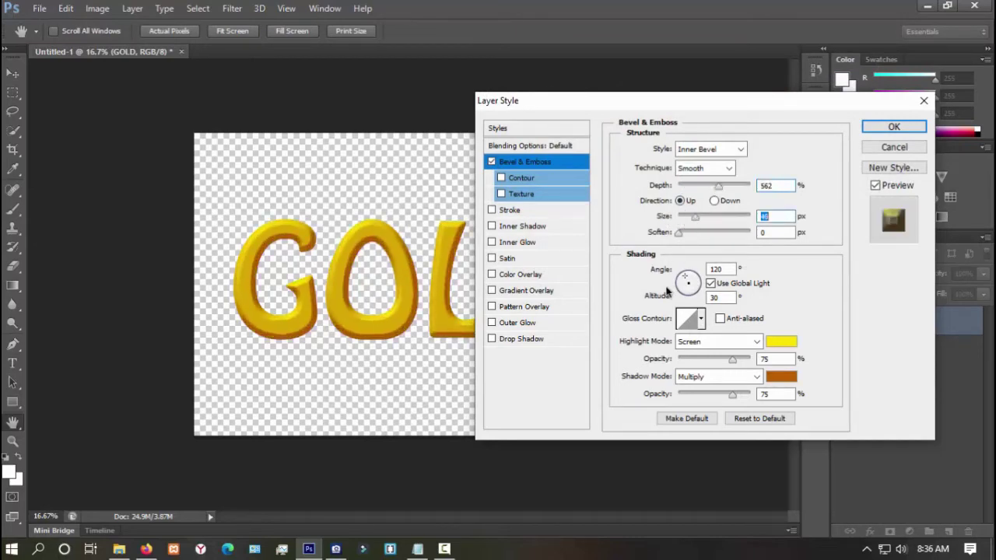
{"action": "left_click", "coordinate": [702, 319]}
{"action": "left_click", "coordinate": [640, 377]}
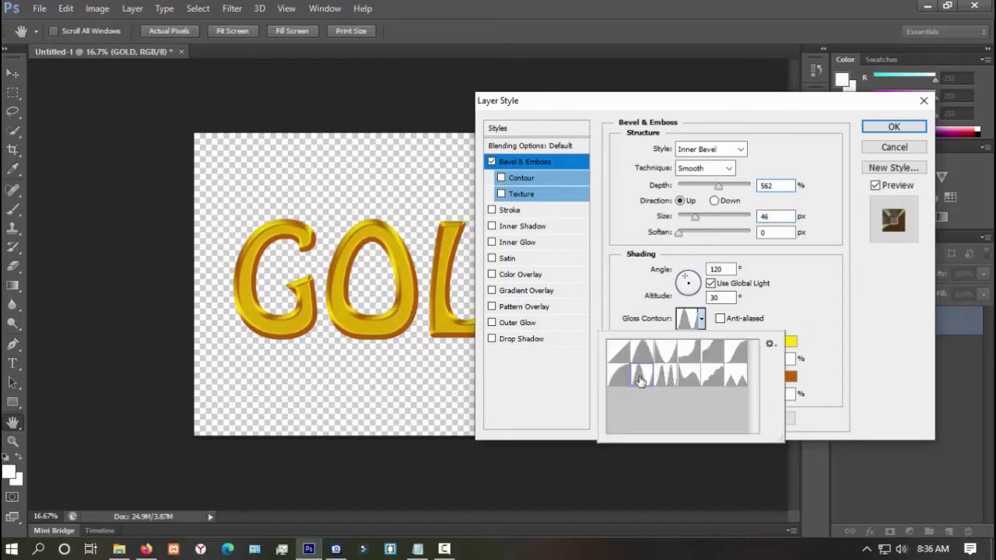
{"action": "double_click", "coordinate": [639, 379]}
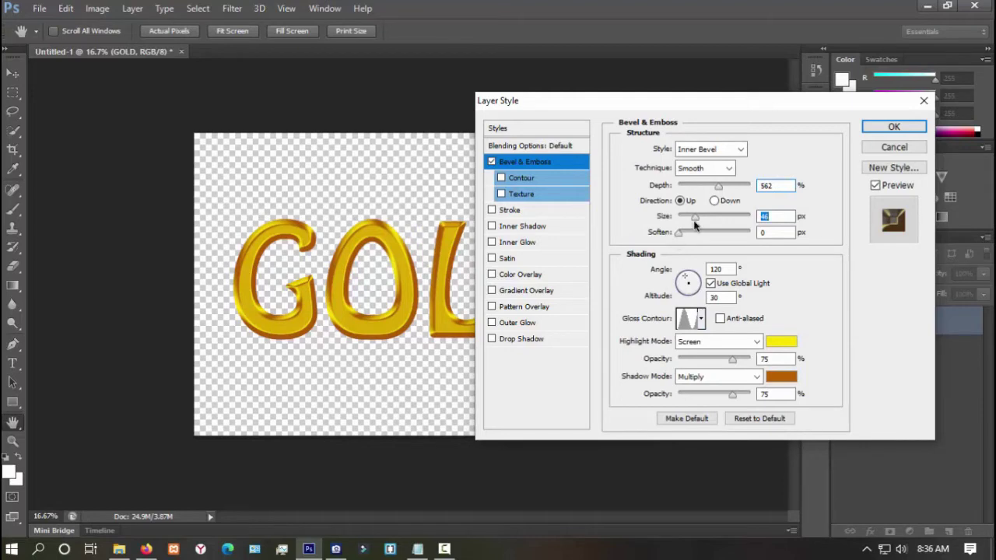
Step: Fine-tune the bevel to 776% depth, 49 px size and 74% highlight opacity
{"action": "left_click_drag", "start_coordinate": [679, 109], "coordinate": [706, 102]}
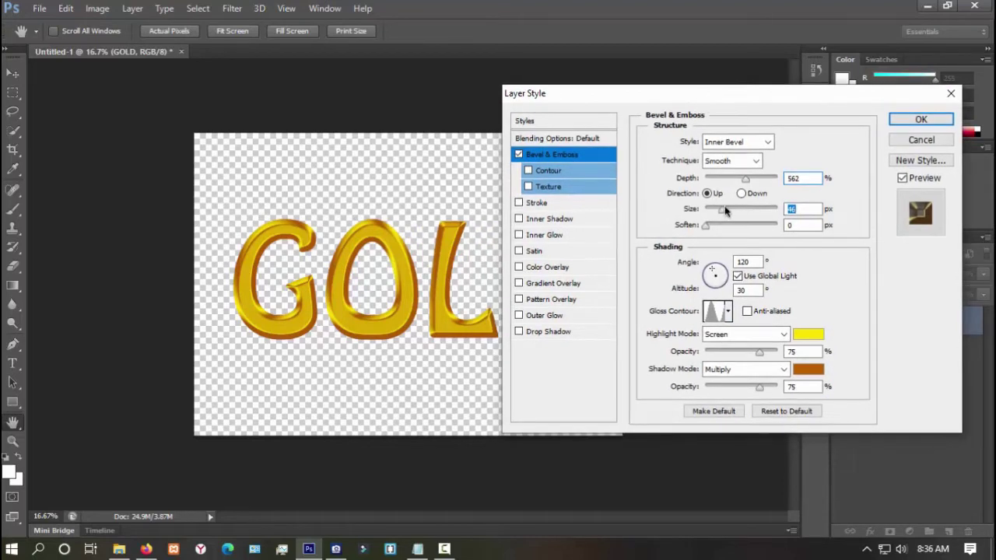
{"action": "left_click_drag", "start_coordinate": [721, 215], "coordinate": [725, 217]}
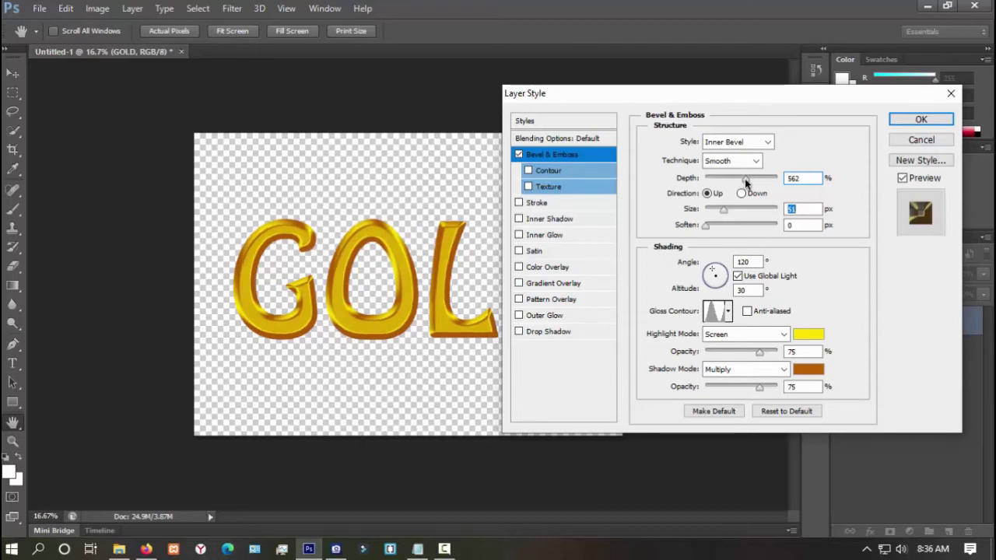
{"action": "left_click_drag", "start_coordinate": [744, 182], "coordinate": [759, 183]}
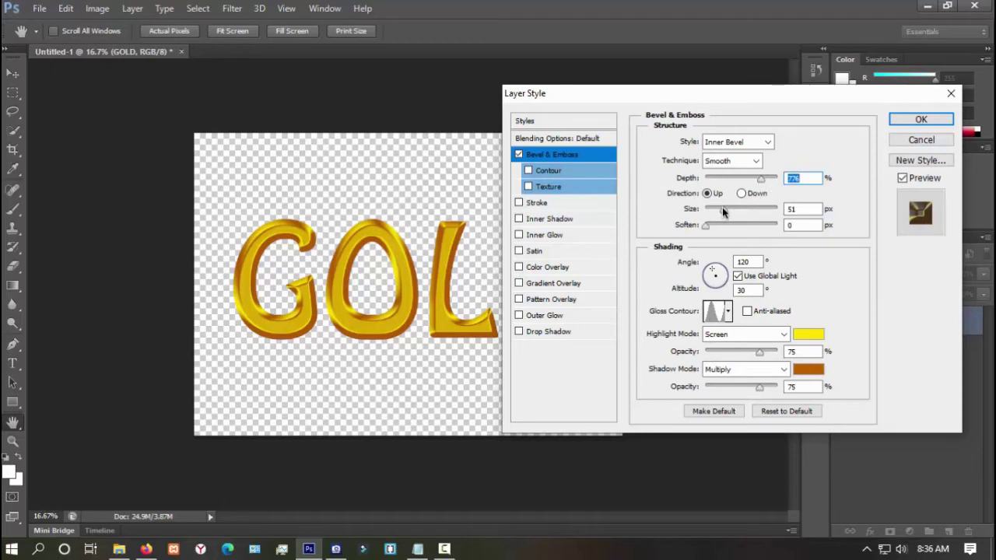
{"action": "left_click_drag", "start_coordinate": [721, 209], "coordinate": [724, 216]}
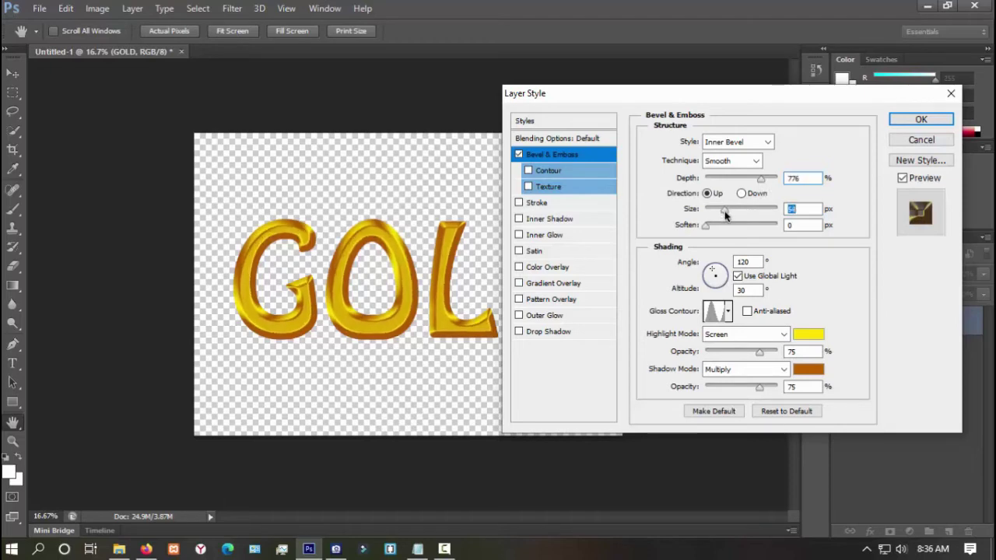
{"action": "left_click", "coordinate": [761, 354]}
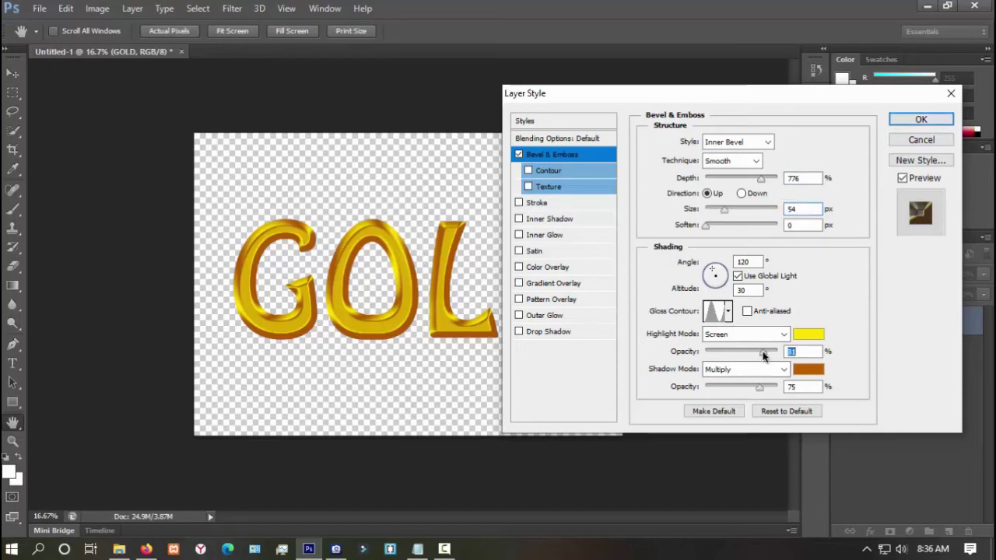
{"action": "left_click_drag", "start_coordinate": [763, 355], "coordinate": [758, 355]}
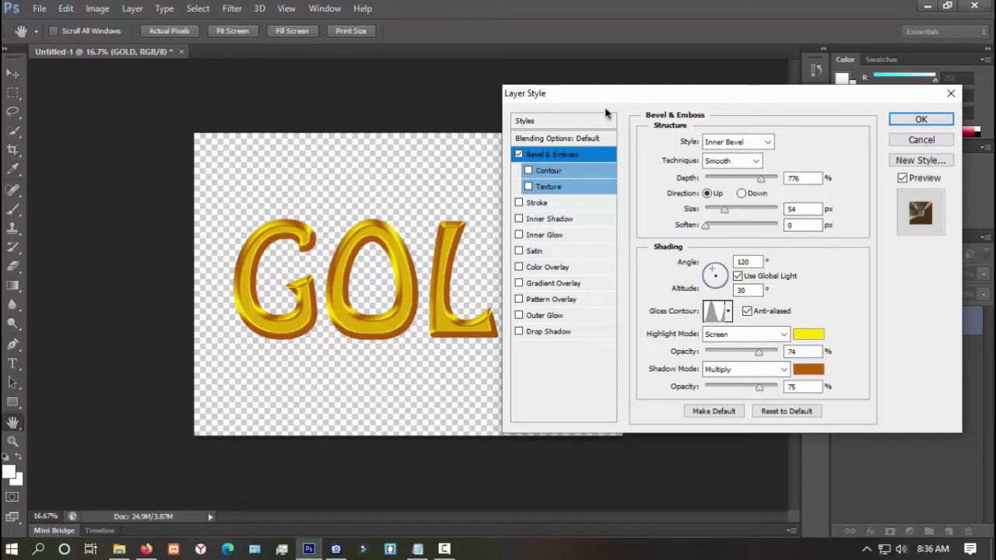
{"action": "left_click_drag", "start_coordinate": [610, 98], "coordinate": [612, 87]}
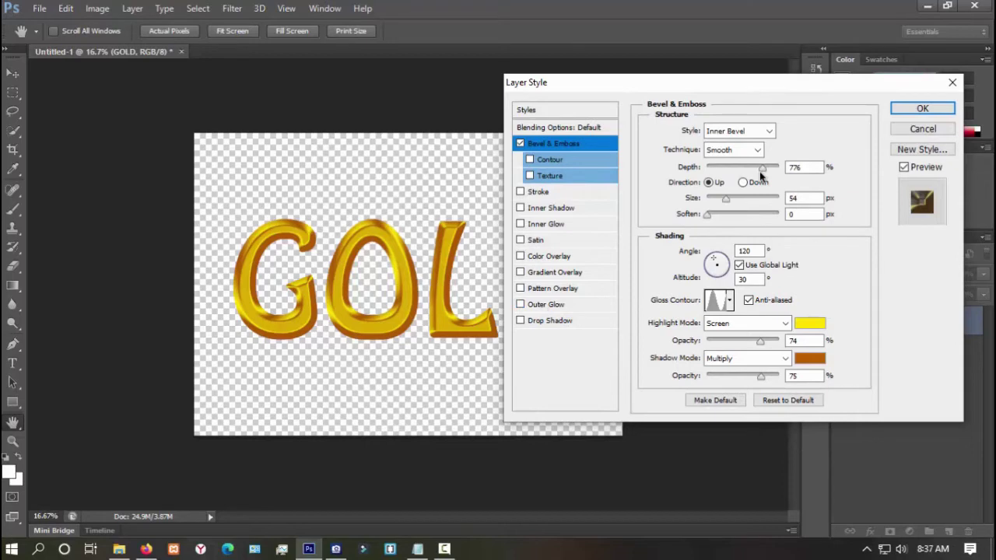
{"action": "left_click_drag", "start_coordinate": [725, 200], "coordinate": [723, 199]}
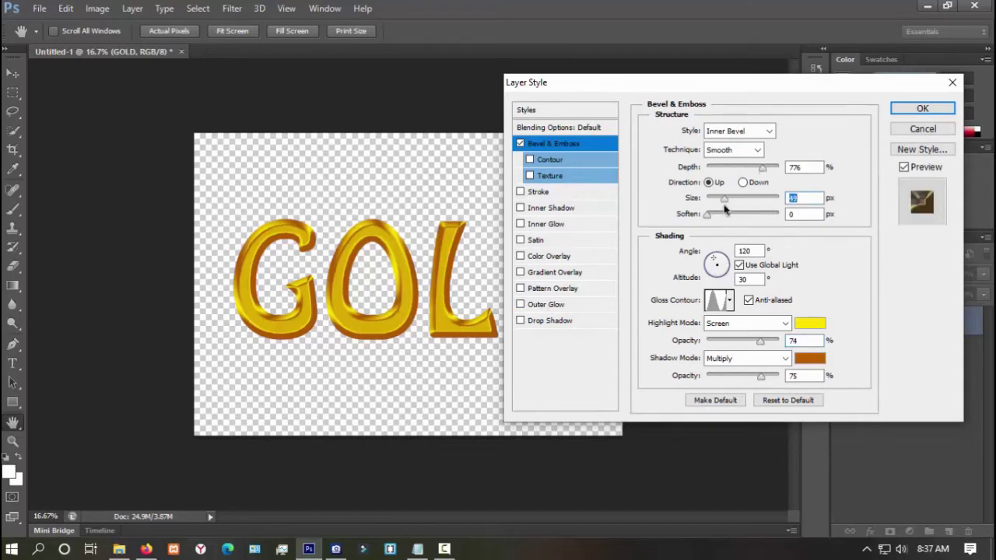
Step: Enable Drop Shadow with 80% opacity and a 24 px distance
{"action": "left_click", "coordinate": [544, 324]}
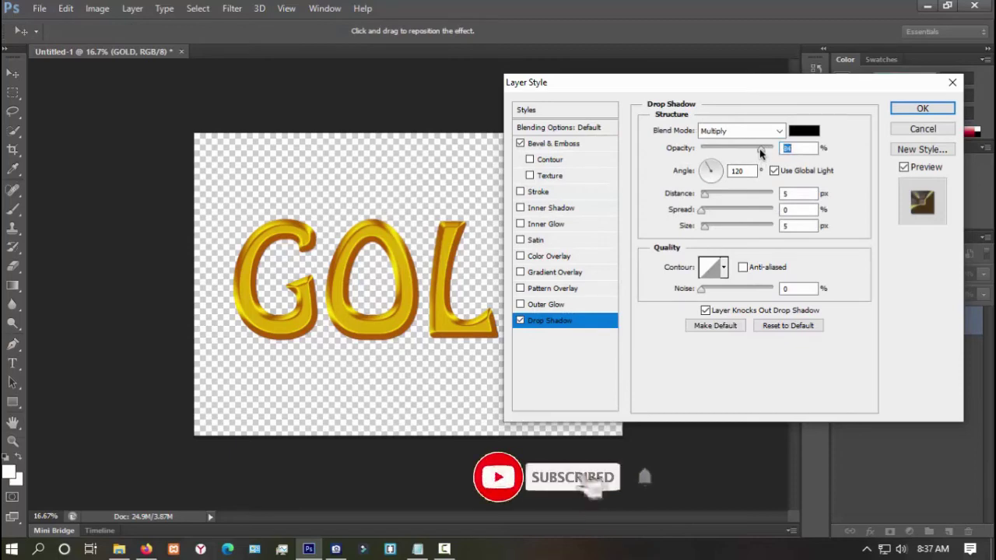
{"action": "left_click_drag", "start_coordinate": [756, 153], "coordinate": [756, 154]}
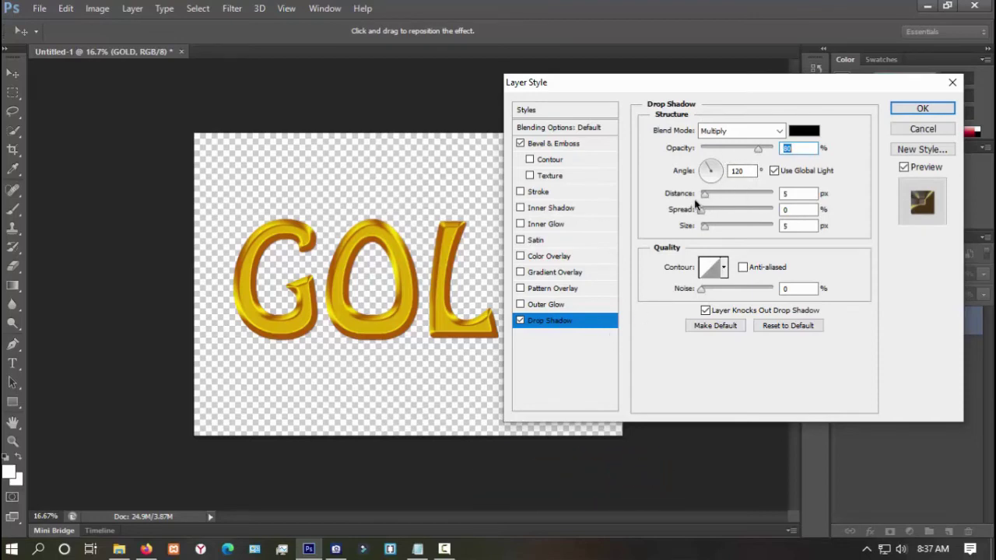
{"action": "left_click_drag", "start_coordinate": [706, 198], "coordinate": [719, 199]}
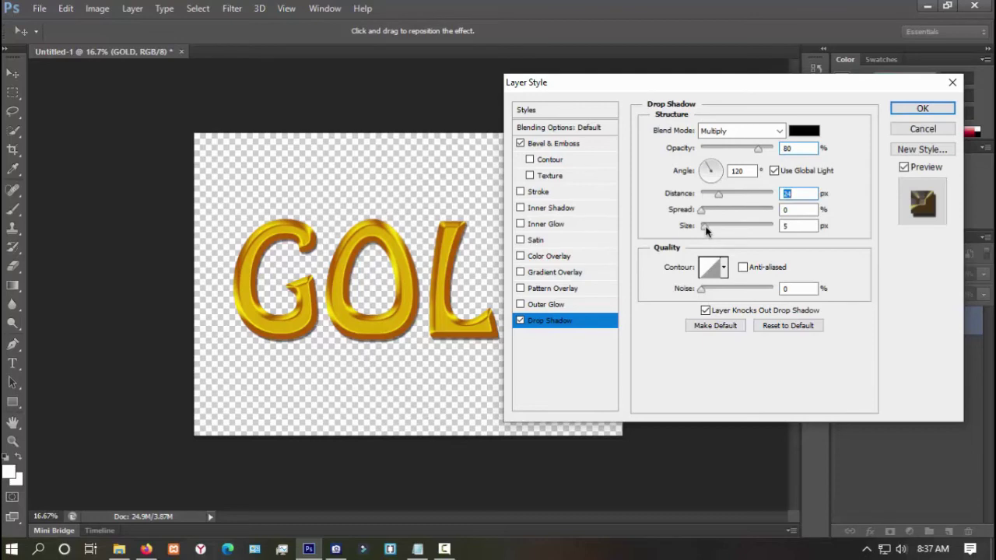
{"action": "left_click", "coordinate": [705, 227]}
Step: Colour the drop shadow yellow e7c900 at 8 px size and apply the layer style
{"action": "left_click", "coordinate": [803, 130]}
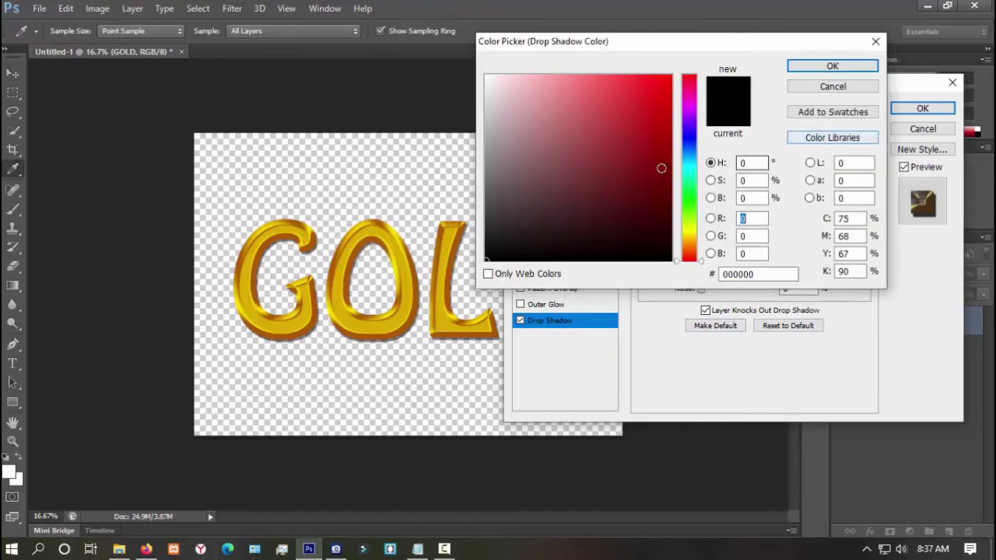
{"action": "left_click", "coordinate": [694, 238]}
{"action": "left_click", "coordinate": [669, 94]}
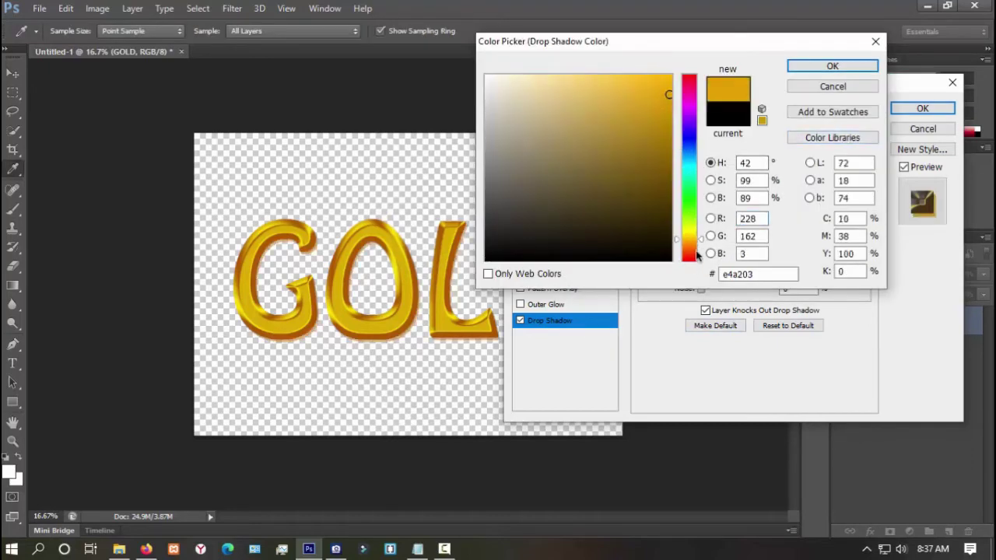
{"action": "left_click_drag", "start_coordinate": [700, 247], "coordinate": [702, 241]}
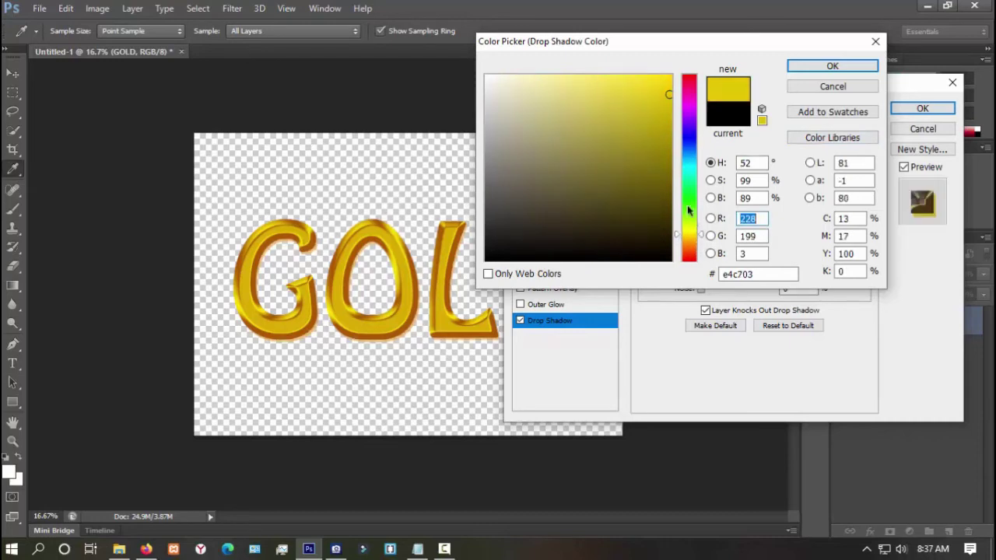
{"action": "left_click_drag", "start_coordinate": [666, 106], "coordinate": [691, 63]}
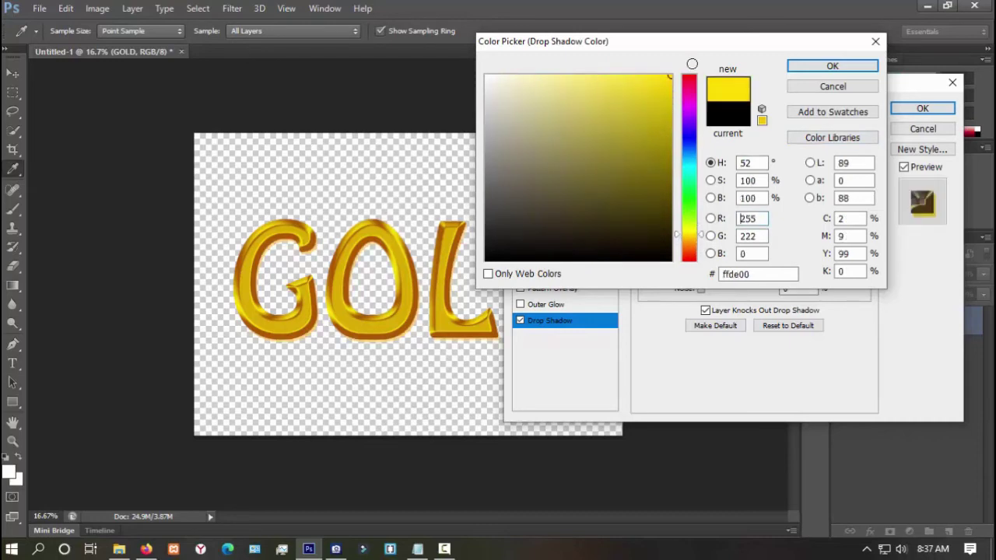
{"action": "left_click_drag", "start_coordinate": [703, 234], "coordinate": [702, 233]}
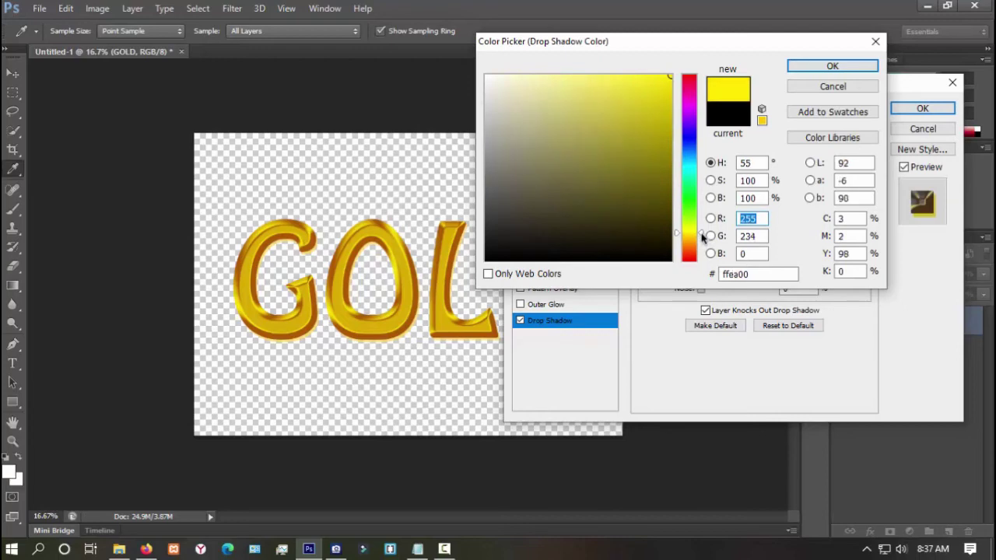
{"action": "left_click_drag", "start_coordinate": [702, 238], "coordinate": [704, 223]}
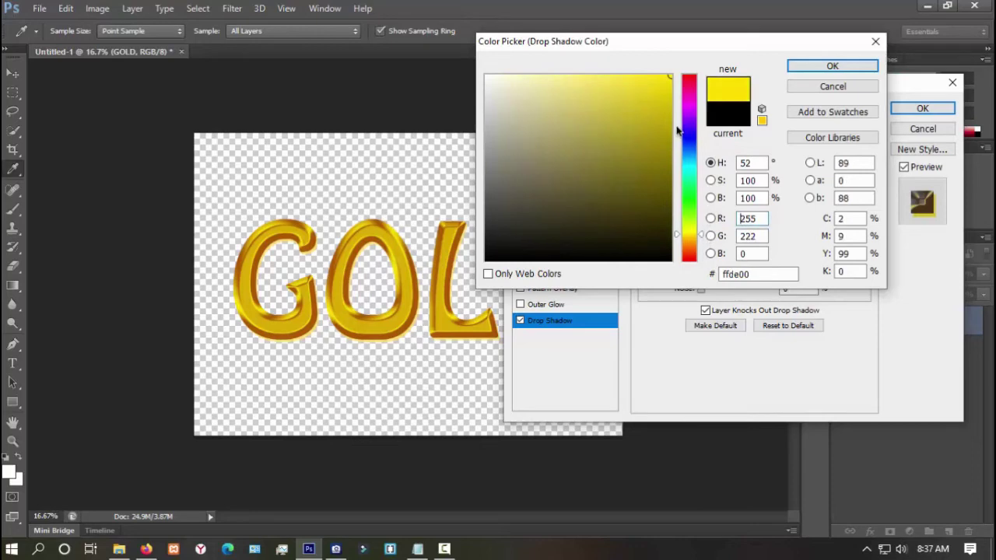
{"action": "left_click_drag", "start_coordinate": [669, 98], "coordinate": [681, 92]}
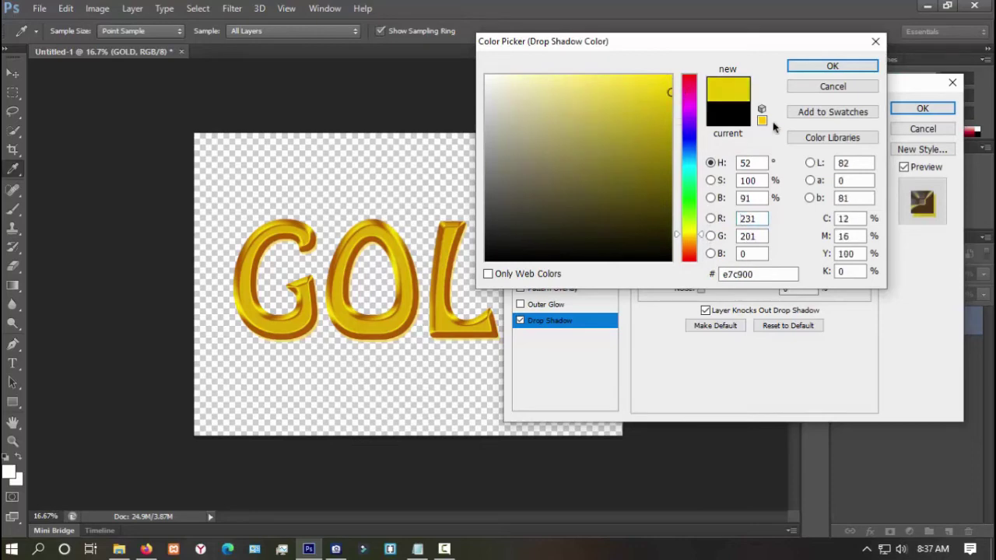
{"action": "left_click", "coordinate": [832, 65]}
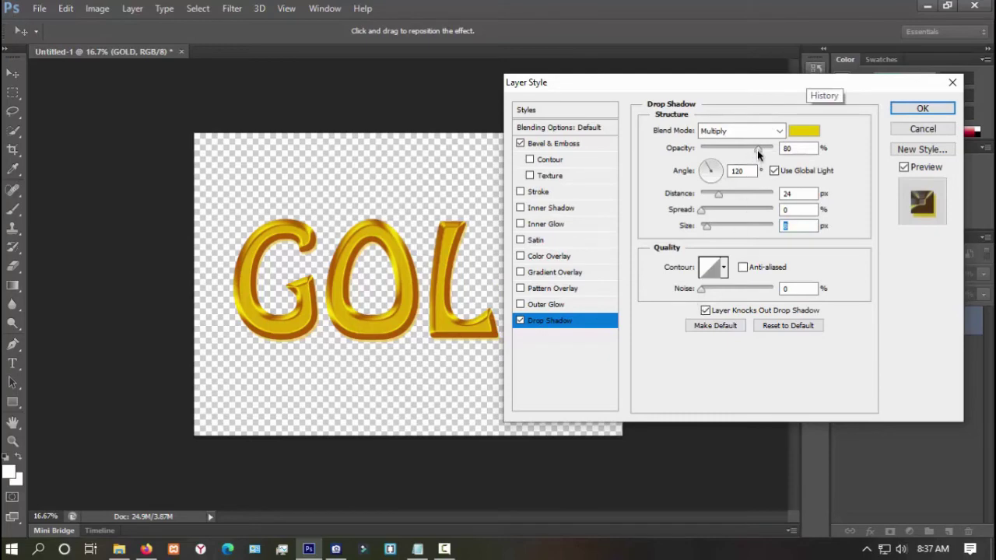
{"action": "left_click", "coordinate": [702, 291]}
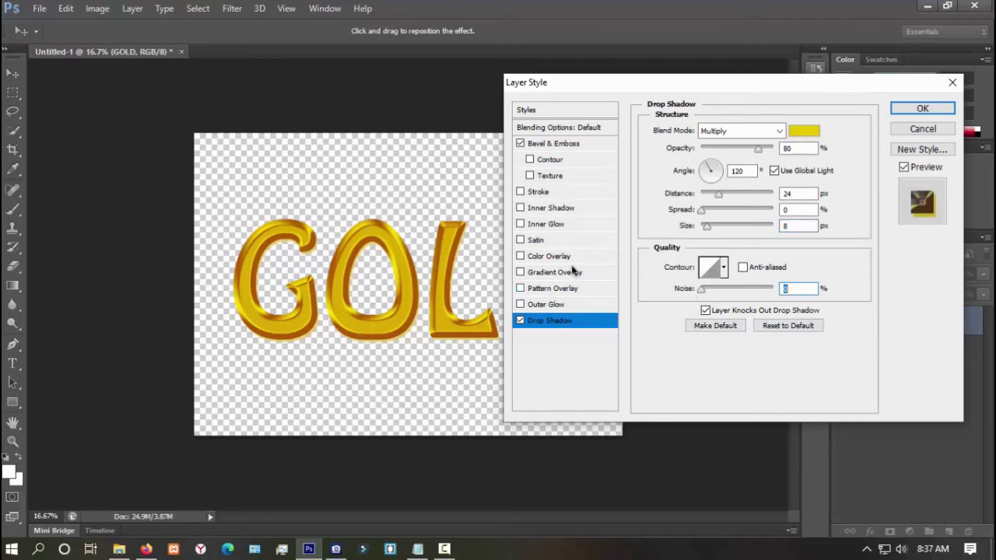
{"action": "left_click", "coordinate": [901, 112]}
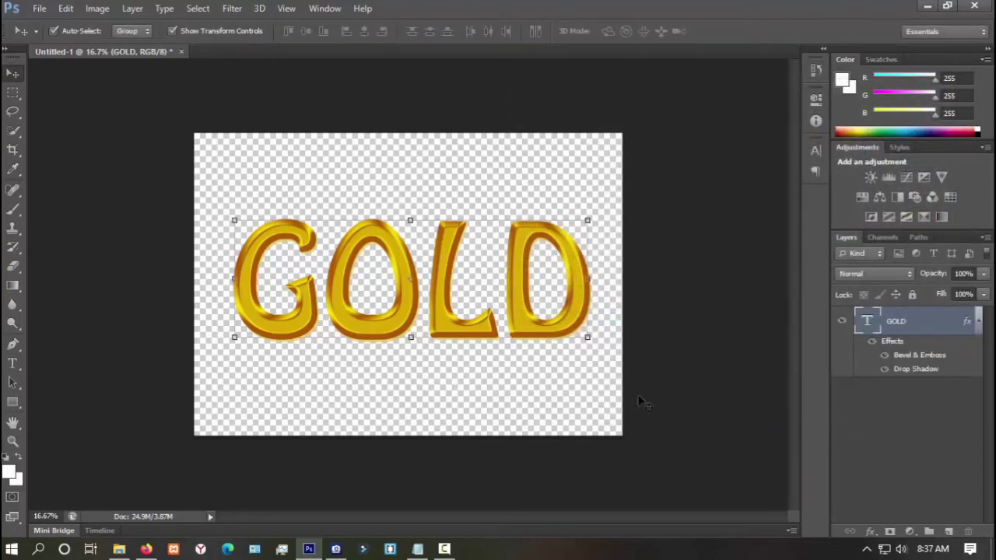
Step: Add a new empty layer and move it beneath the GOLD text layer
{"action": "left_click", "coordinate": [978, 320]}
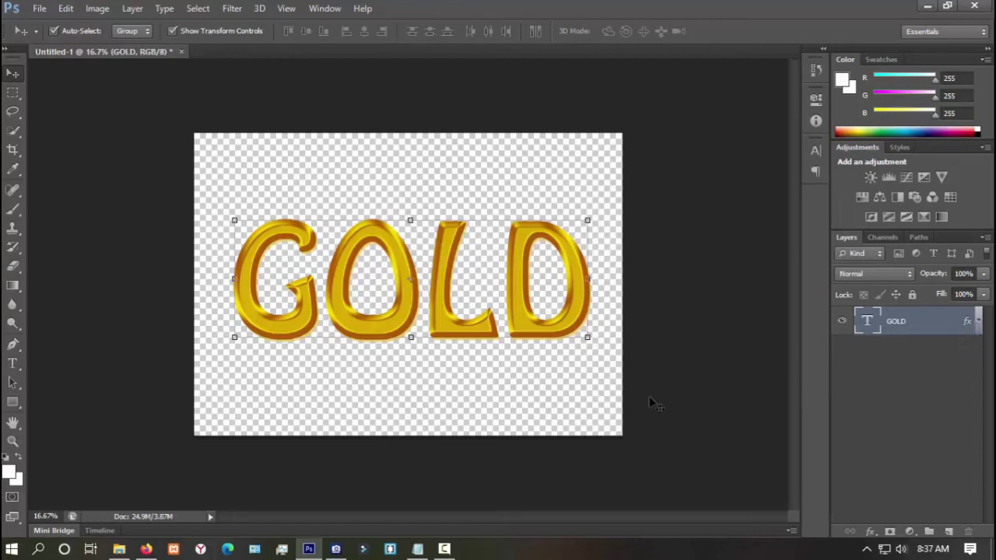
{"action": "left_click", "coordinate": [947, 457]}
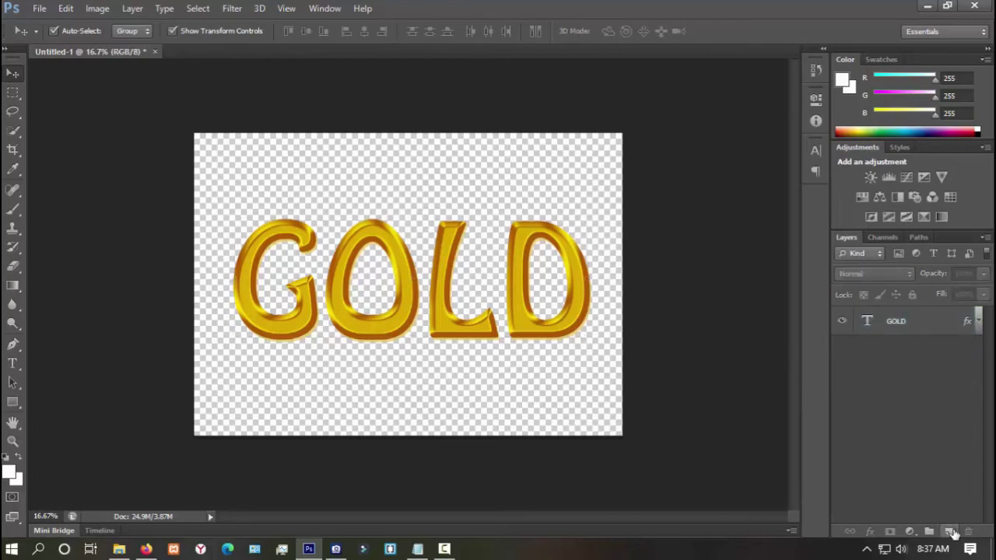
{"action": "left_click", "coordinate": [921, 330]}
{"action": "left_click", "coordinate": [925, 387]}
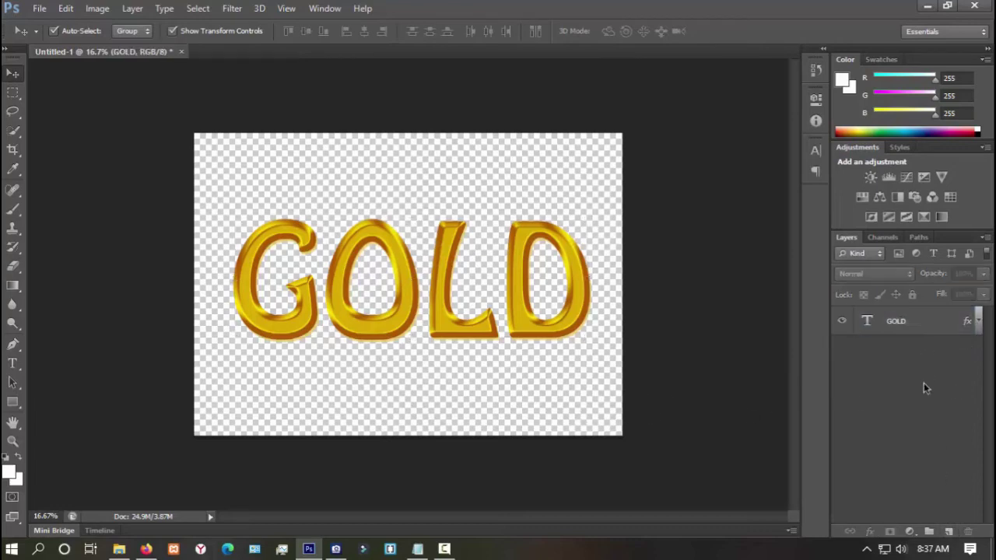
{"action": "left_click", "coordinate": [948, 532]}
{"action": "left_click_drag", "start_coordinate": [939, 322], "coordinate": [945, 359]}
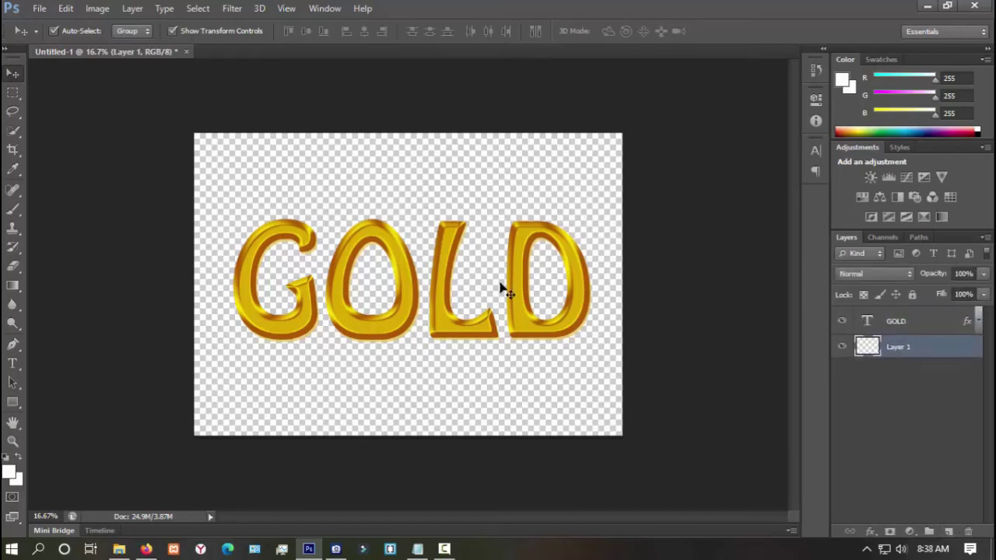
Step: Choose the Gradient tool with the Foreground to Transparent preset in the Gradient Editor
{"action": "left_click", "coordinate": [16, 287]}
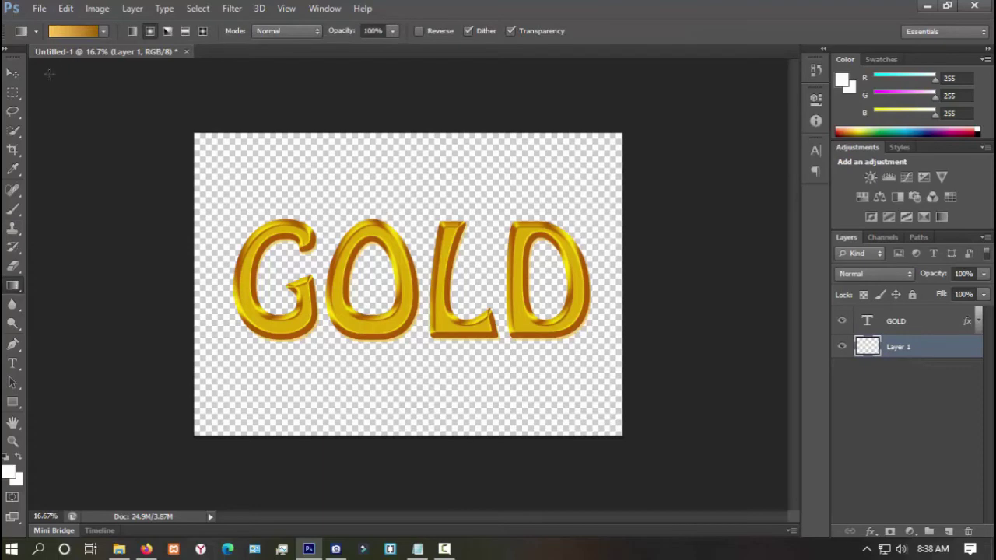
{"action": "left_click", "coordinate": [88, 34]}
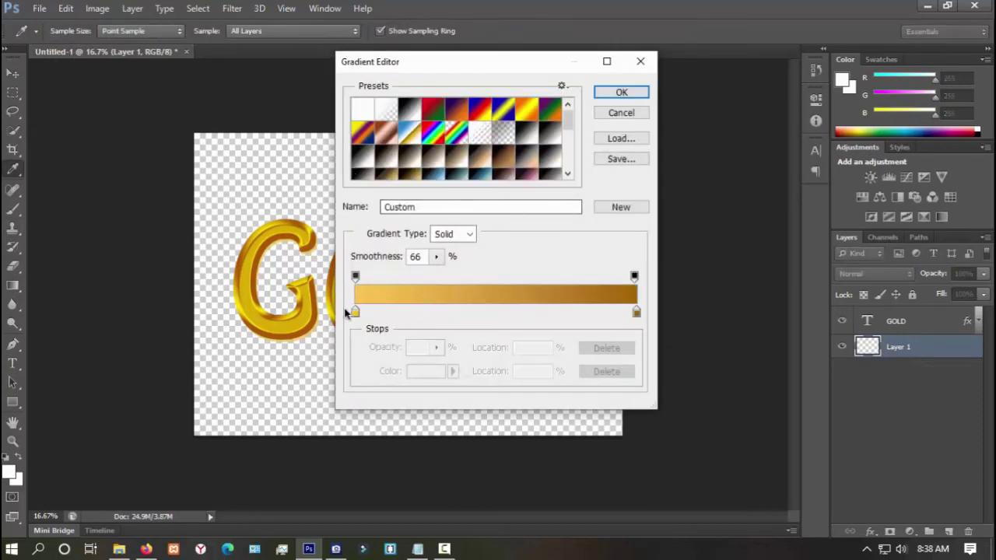
{"action": "left_click", "coordinate": [363, 111]}
{"action": "left_click", "coordinate": [387, 110]}
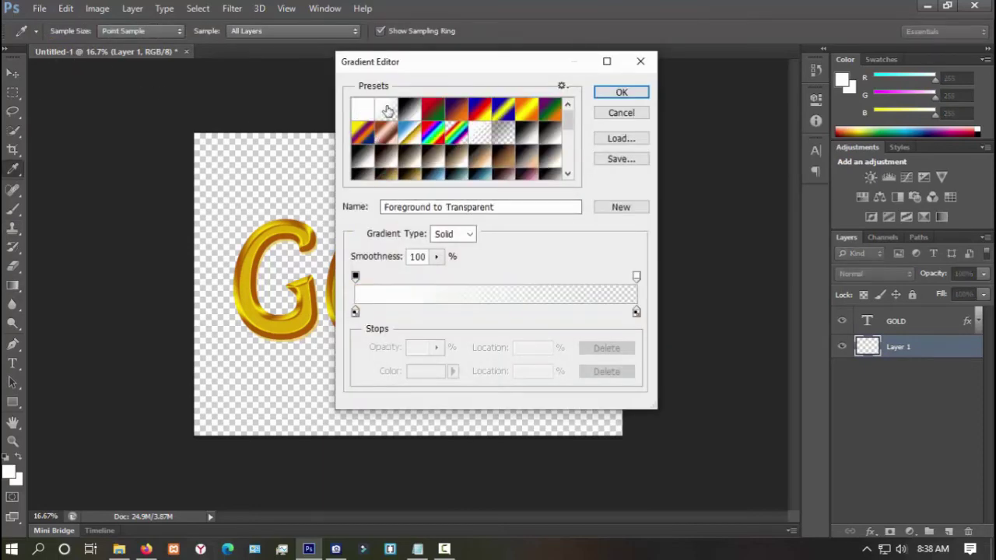
Step: Set the right colour stop to bright gold efba00 and begin editing the left stop's colour
{"action": "double_click", "coordinate": [636, 312]}
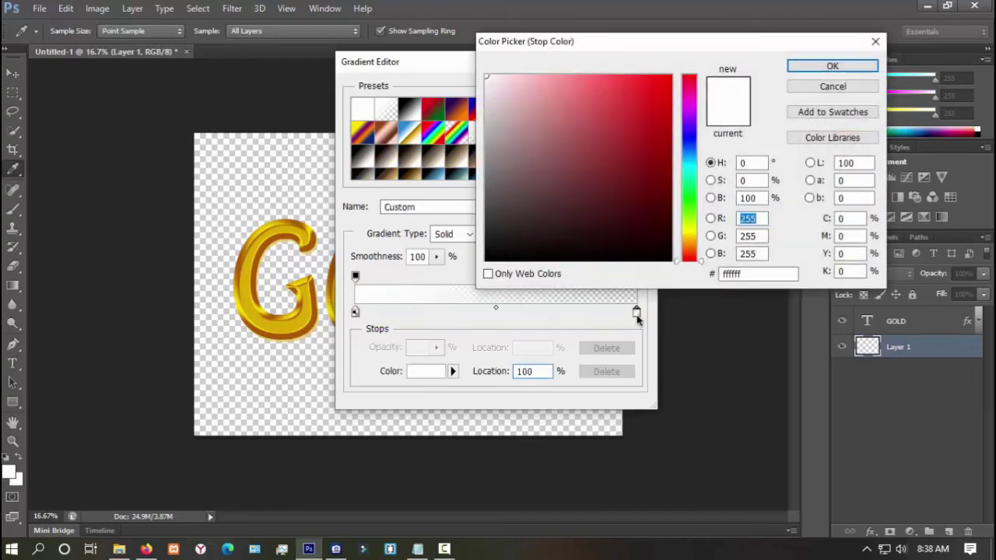
{"action": "left_click_drag", "start_coordinate": [696, 236], "coordinate": [695, 239]}
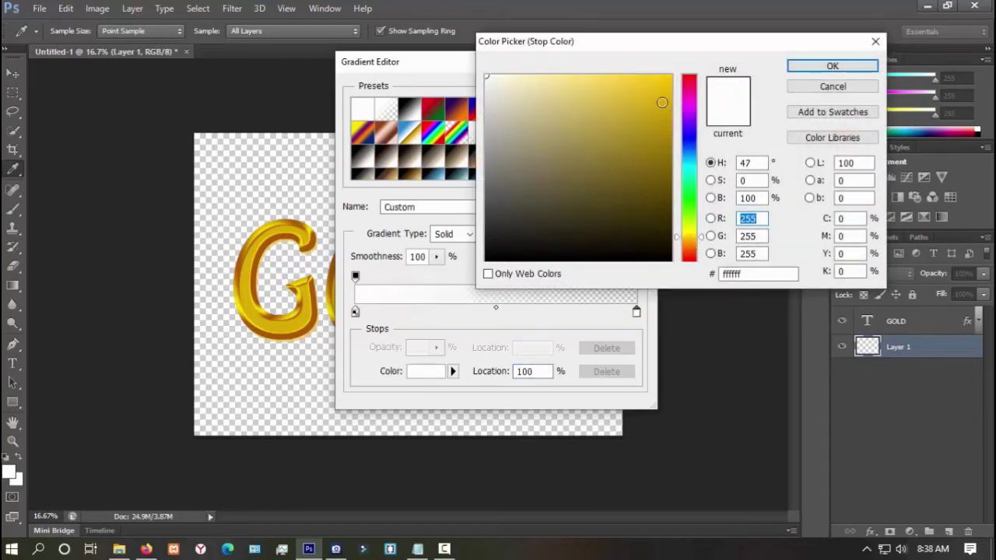
{"action": "left_click", "coordinate": [669, 86]}
{"action": "left_click", "coordinate": [822, 68]}
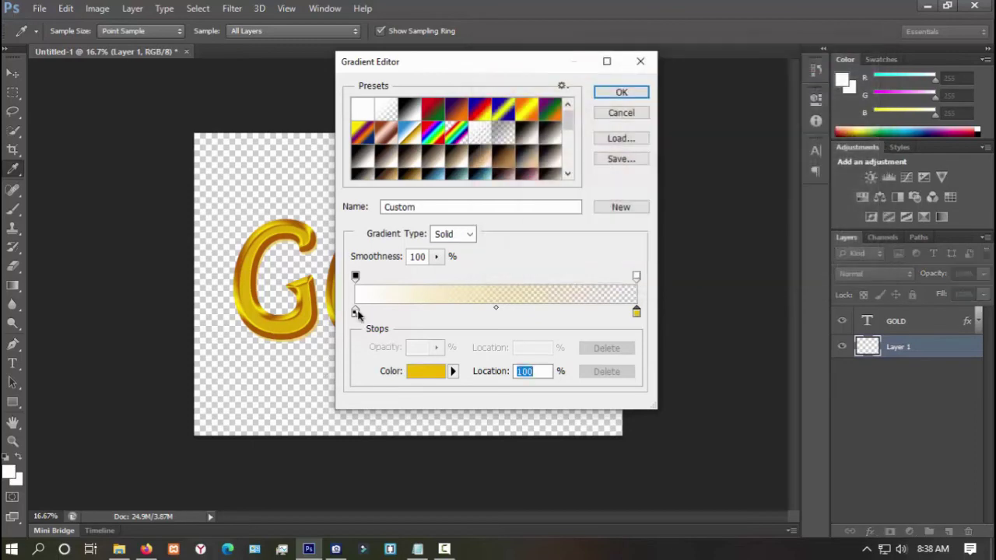
{"action": "double_click", "coordinate": [355, 312]}
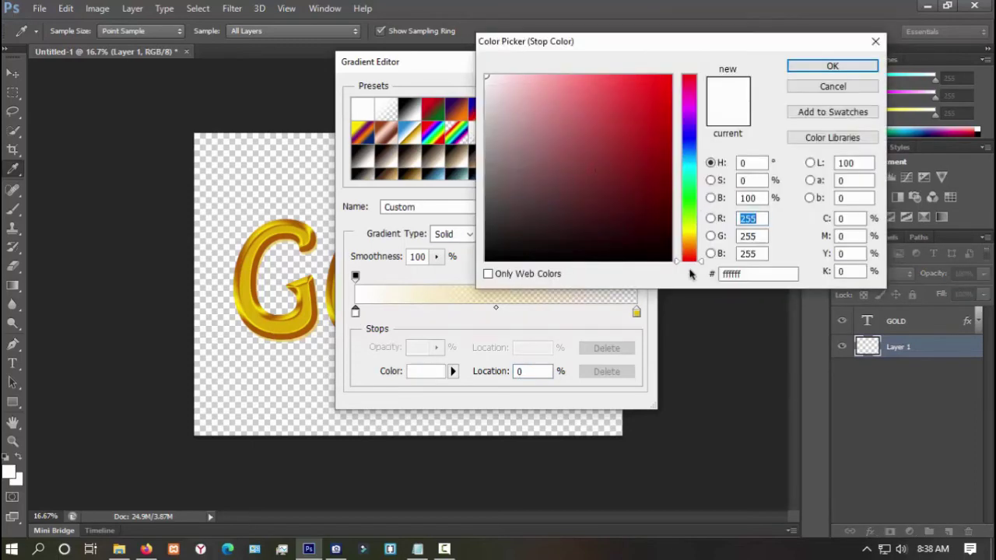
{"action": "left_click", "coordinate": [694, 242]}
Step: Set the left colour stop to a dark gold shade
{"action": "left_click", "coordinate": [668, 95]}
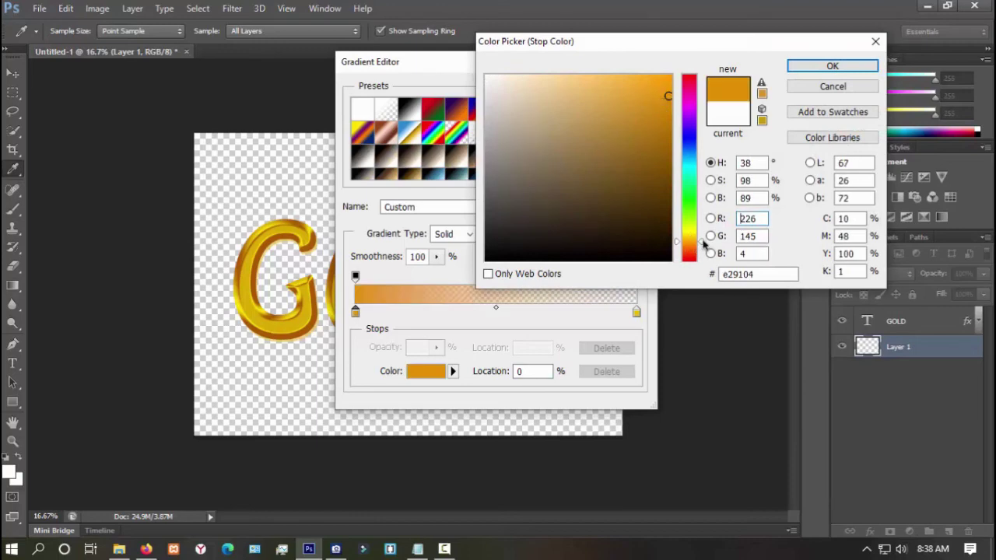
{"action": "mouse_move", "coordinate": [704, 245]}
{"action": "left_mouse_down"}
{"action": "mouse_move", "coordinate": [704, 220]}
{"action": "mouse_move", "coordinate": [701, 235]}
{"action": "left_mouse_up"}
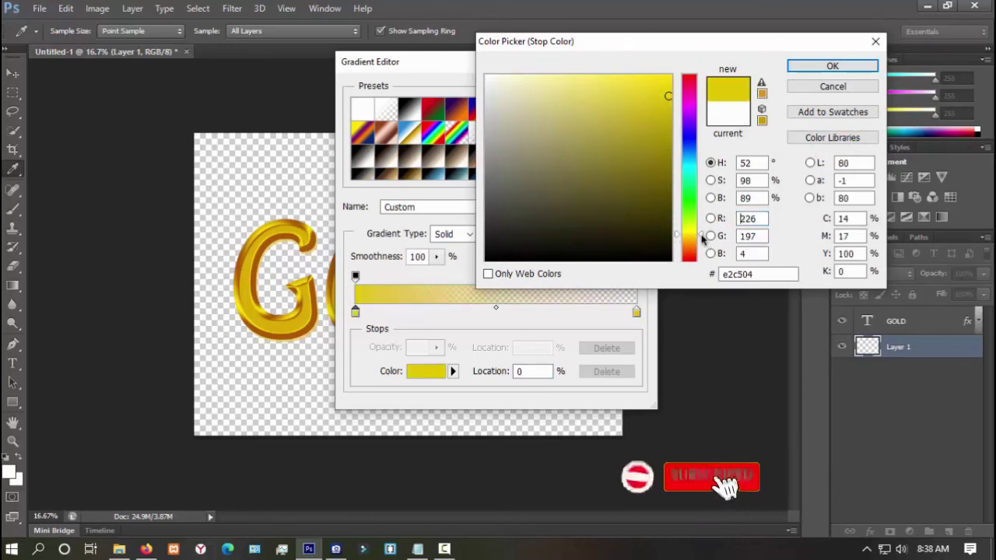
{"action": "left_click", "coordinate": [669, 123]}
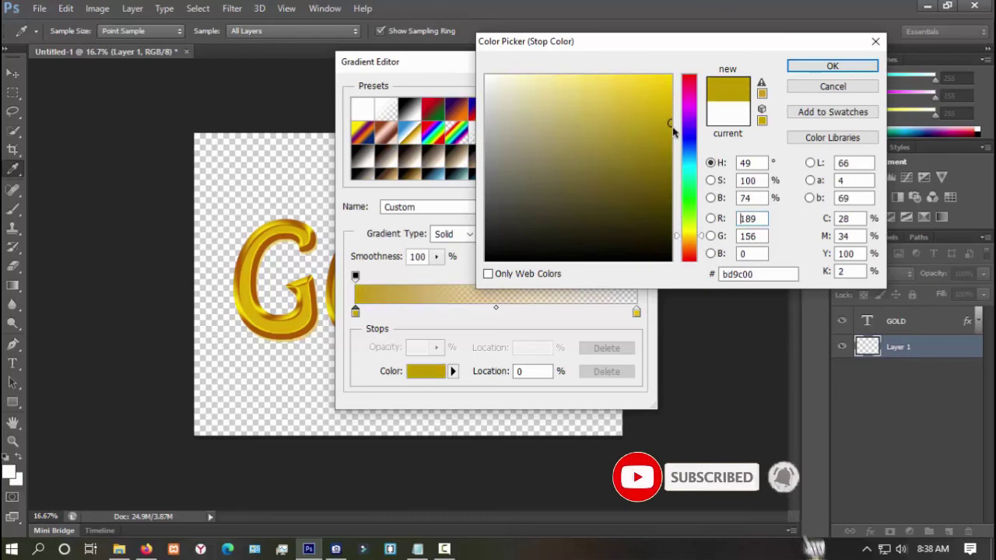
{"action": "left_click", "coordinate": [704, 239]}
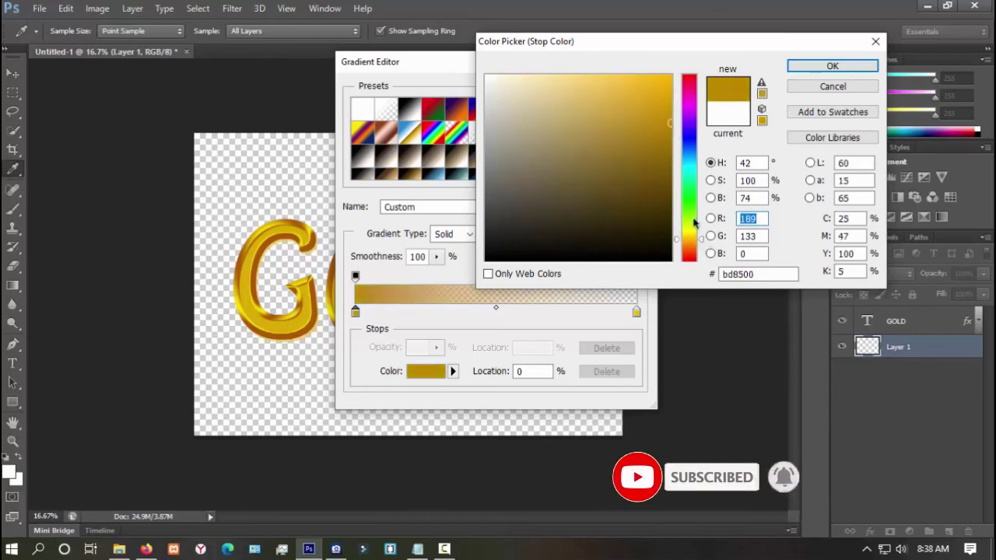
{"action": "left_click", "coordinate": [674, 140]}
{"action": "left_click", "coordinate": [829, 66]}
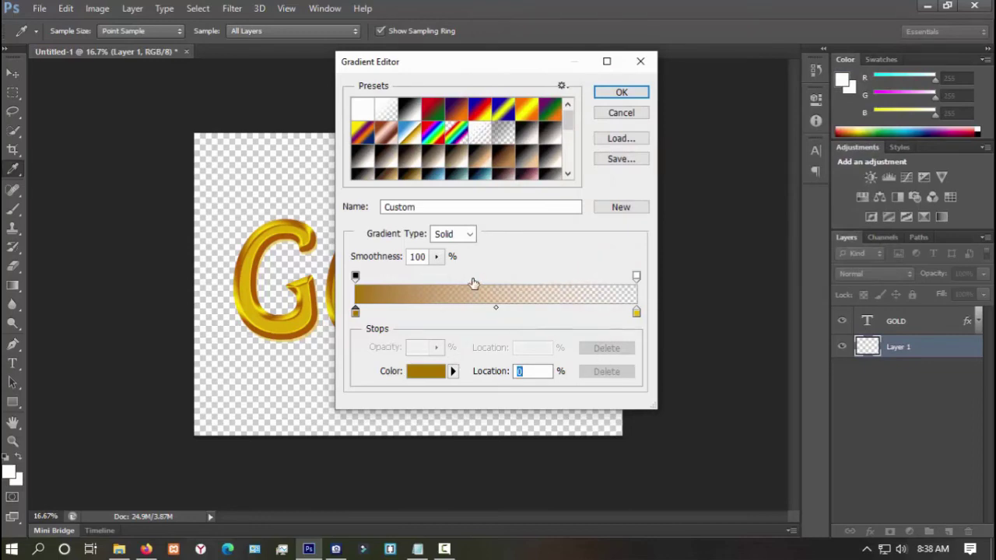
Step: Lower the right opacity stop to about 22% and draw a radial gradient from the canvas centre
{"action": "left_click", "coordinate": [636, 312]}
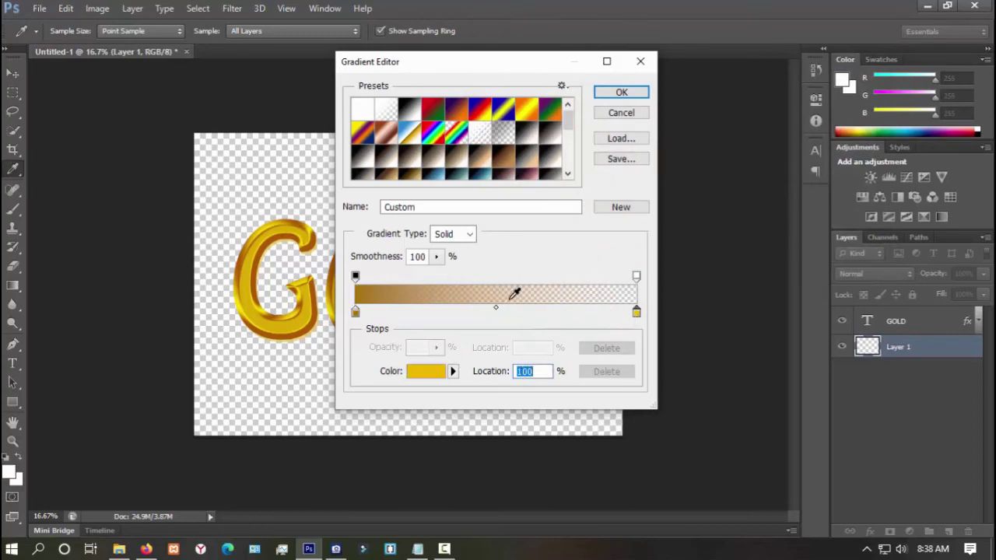
{"action": "left_click", "coordinate": [636, 278]}
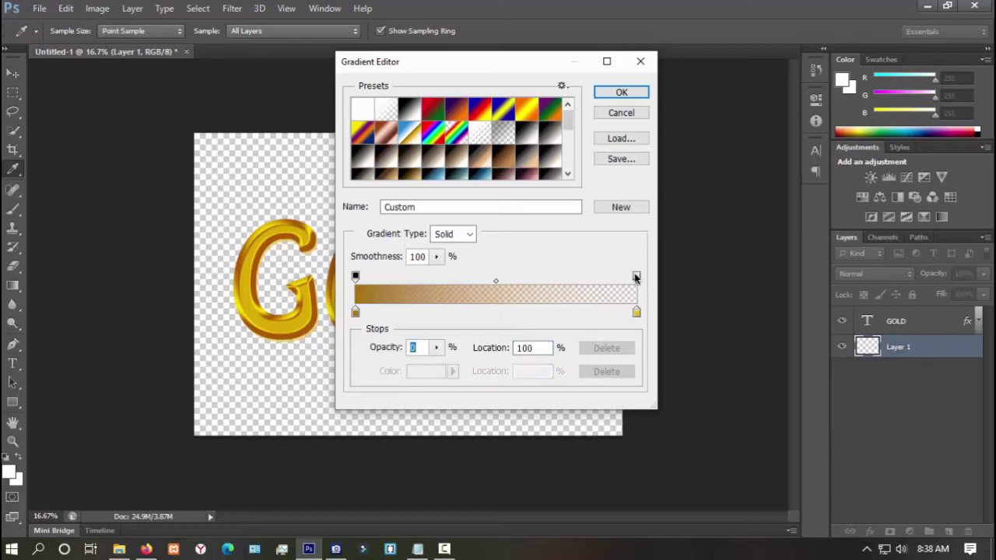
{"action": "left_click", "coordinate": [437, 349]}
{"action": "left_click_drag", "start_coordinate": [434, 365], "coordinate": [454, 368]}
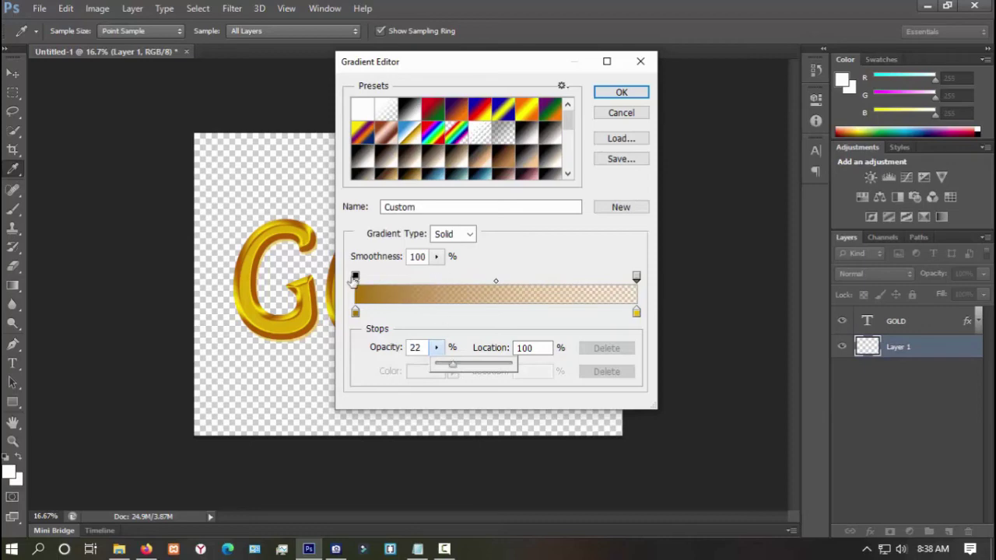
{"action": "left_click", "coordinate": [355, 278]}
{"action": "left_click", "coordinate": [435, 348]}
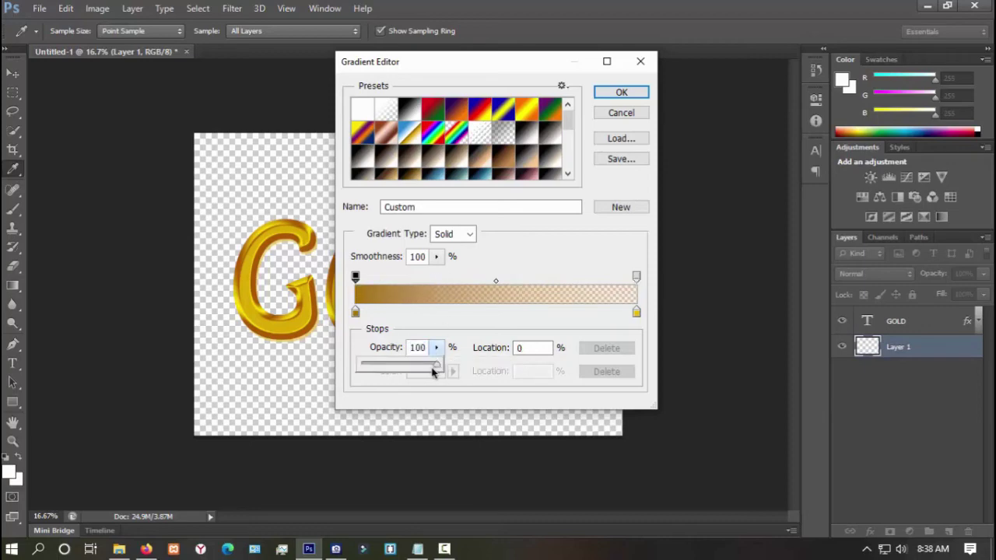
{"action": "mouse_move", "coordinate": [435, 366]}
{"action": "left_mouse_down"}
{"action": "mouse_move", "coordinate": [415, 371]}
{"action": "mouse_move", "coordinate": [429, 369]}
{"action": "left_mouse_up"}
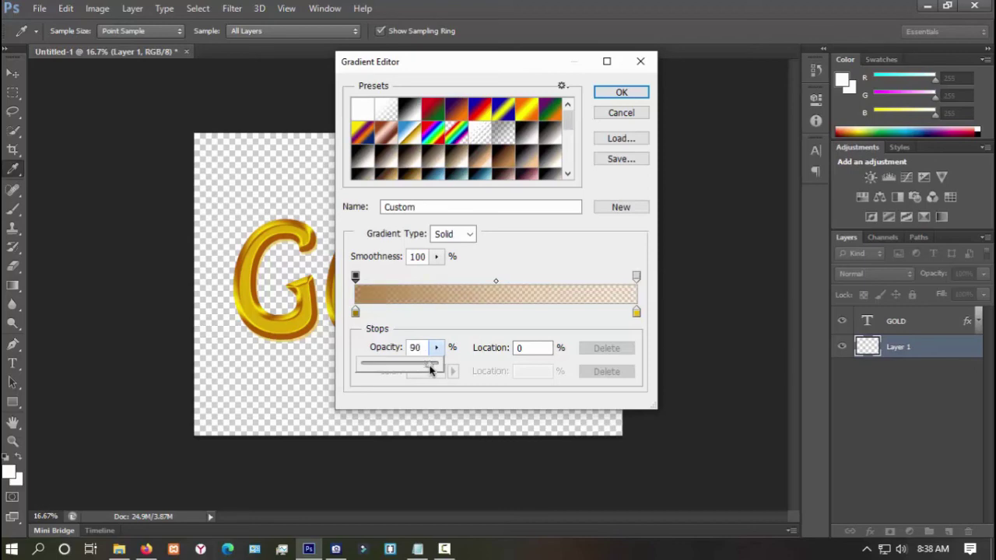
{"action": "left_click", "coordinate": [621, 93]}
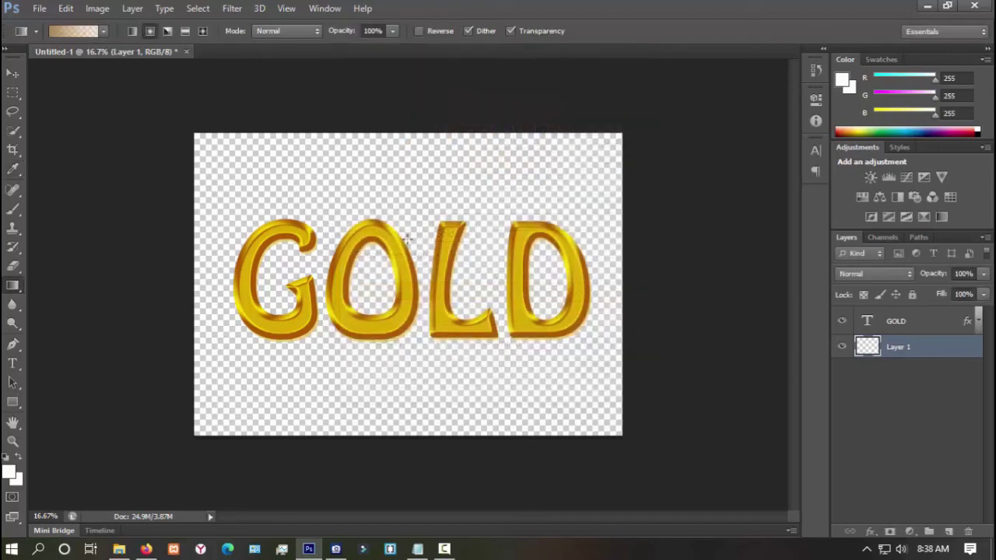
{"action": "left_click_drag", "start_coordinate": [452, 263], "coordinate": [653, 134]}
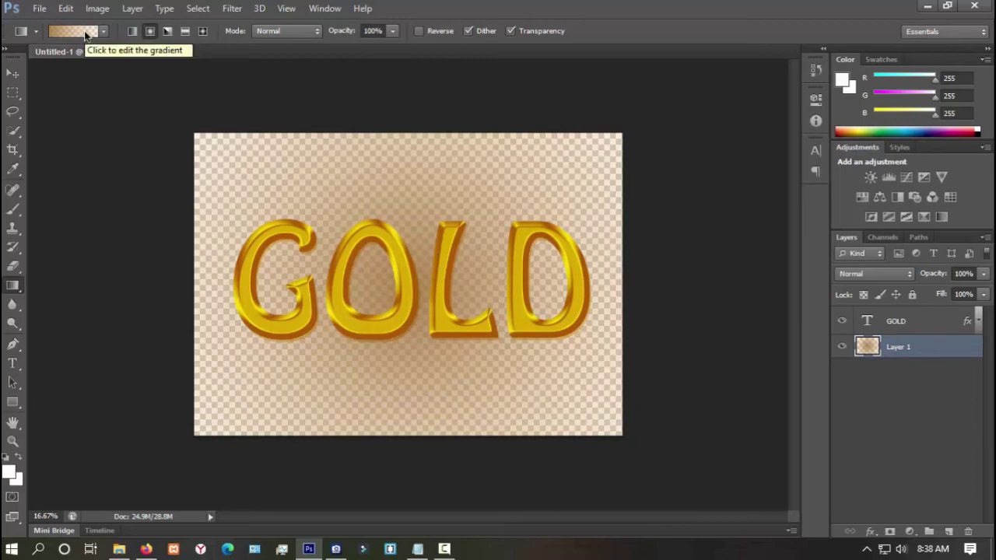
Step: Change the gradient's left colour stop to bright orange-gold ffb400
{"action": "left_click", "coordinate": [74, 31]}
{"action": "left_click", "coordinate": [354, 312]}
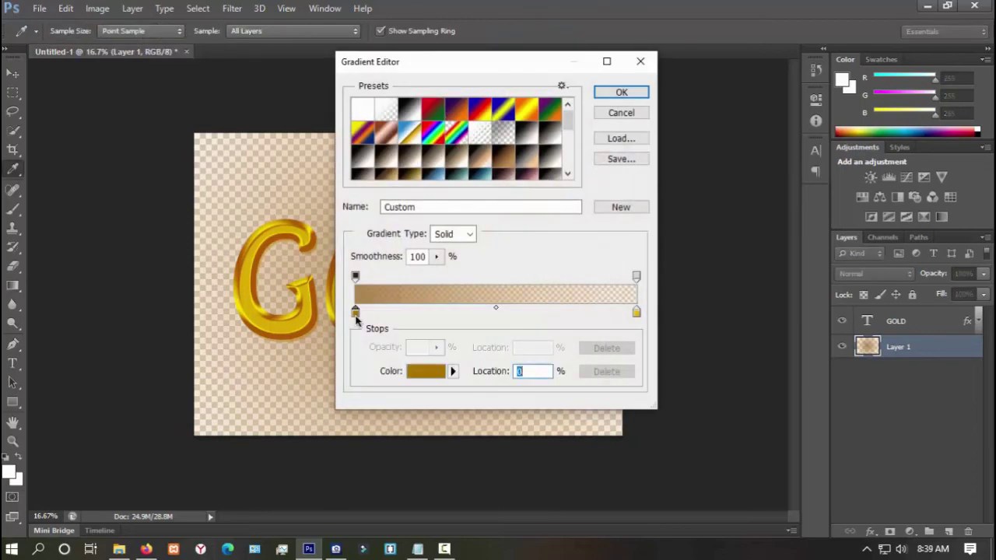
{"action": "left_click", "coordinate": [636, 313]}
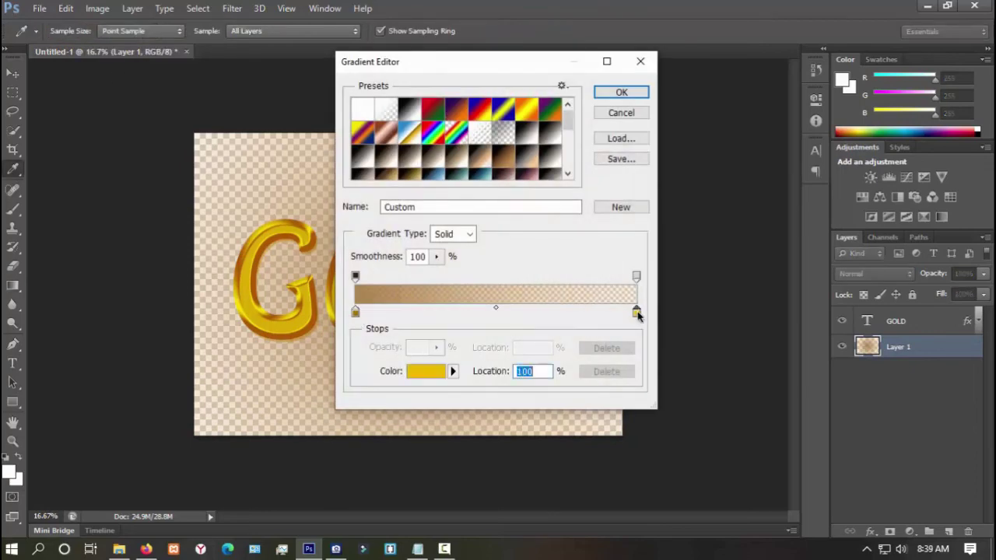
{"action": "double_click", "coordinate": [354, 311]}
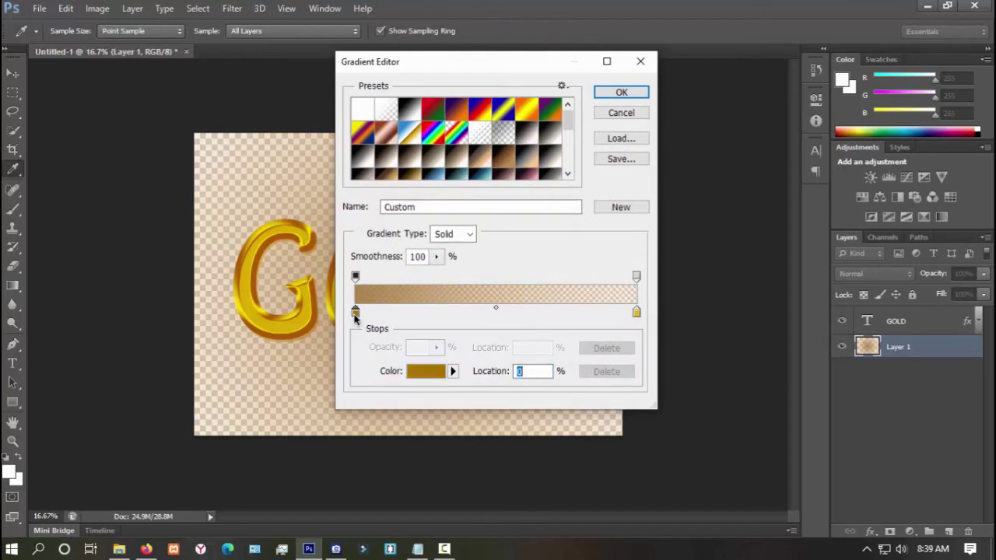
{"action": "left_click_drag", "start_coordinate": [594, 132], "coordinate": [663, 77]}
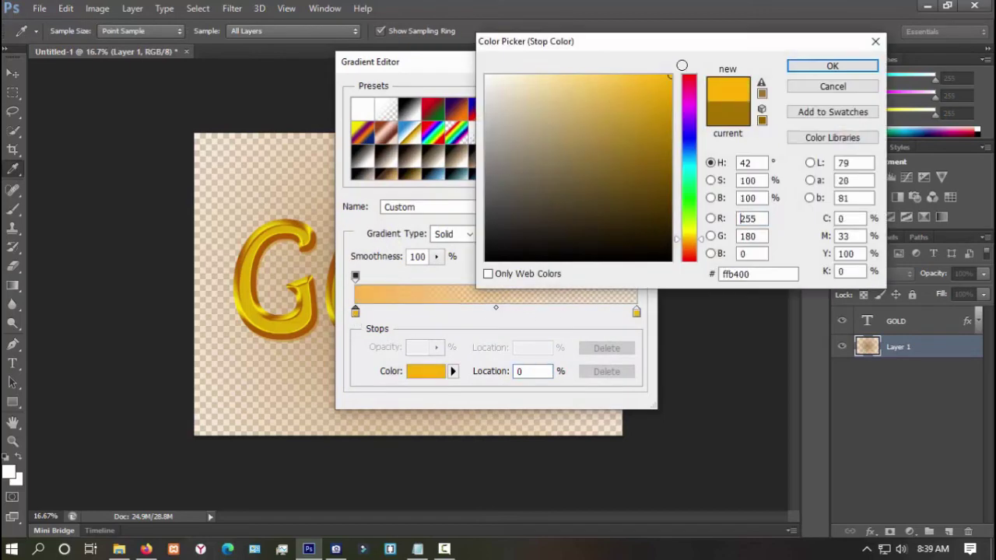
{"action": "left_click", "coordinate": [831, 66]}
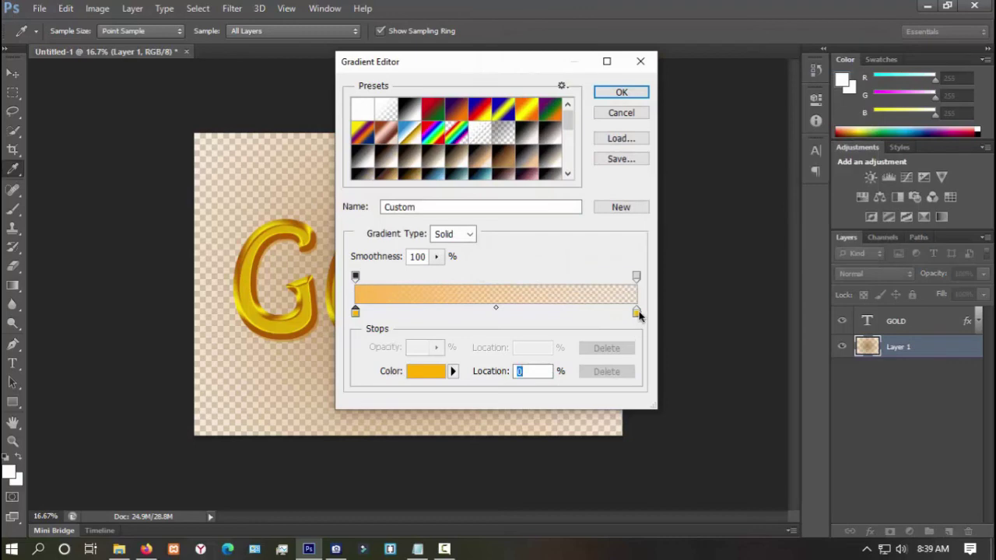
Step: Set the right stop to brown 9f5e00, make it largely transparent, and accept the gradient
{"action": "double_click", "coordinate": [636, 313]}
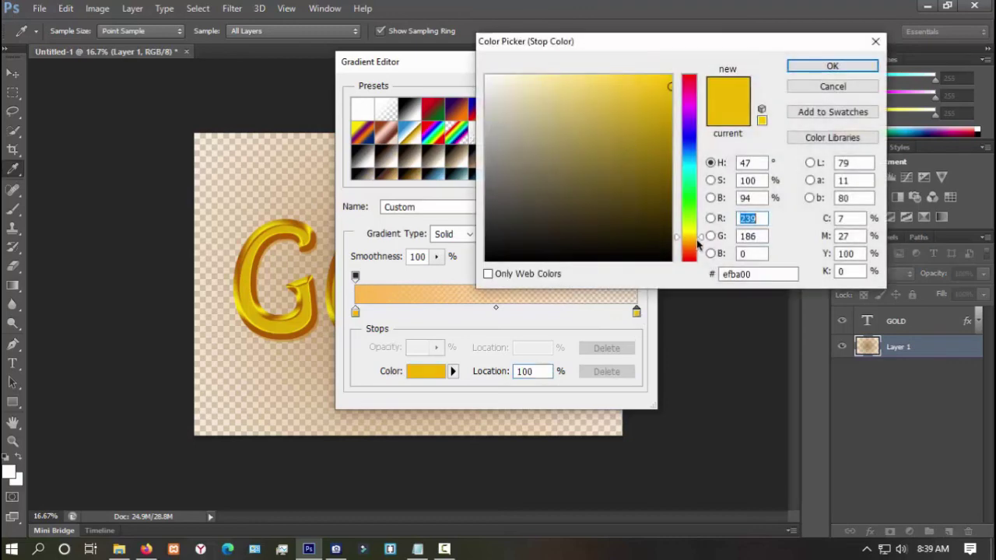
{"action": "left_click_drag", "start_coordinate": [702, 242], "coordinate": [702, 248]}
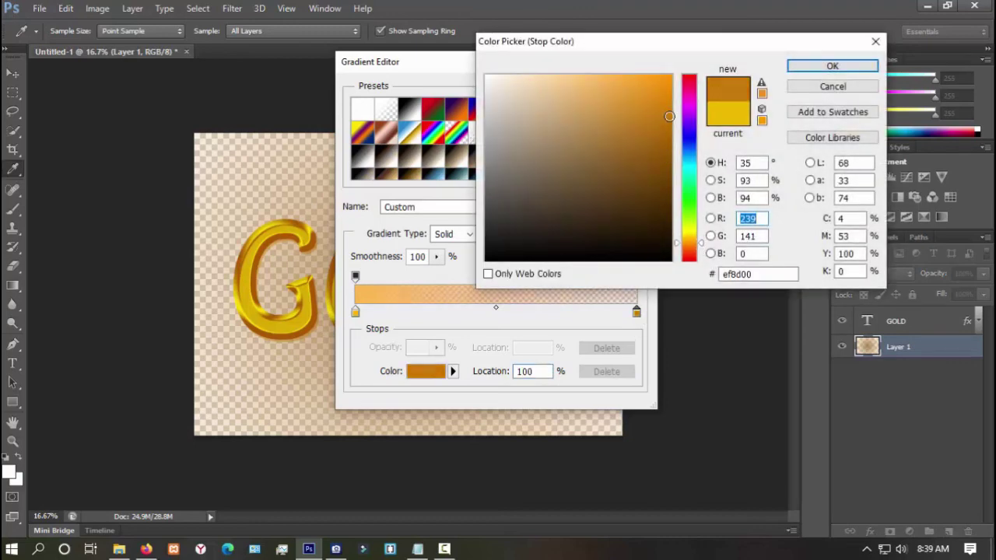
{"action": "mouse_move", "coordinate": [658, 115]}
{"action": "left_mouse_down"}
{"action": "mouse_move", "coordinate": [673, 117]}
{"action": "mouse_move", "coordinate": [671, 147]}
{"action": "left_mouse_up"}
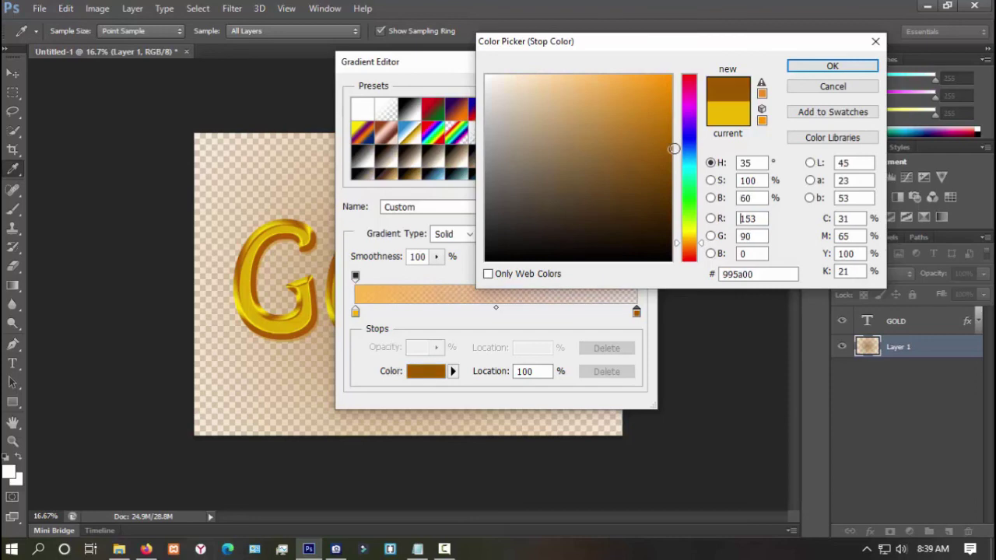
{"action": "left_click", "coordinate": [808, 69]}
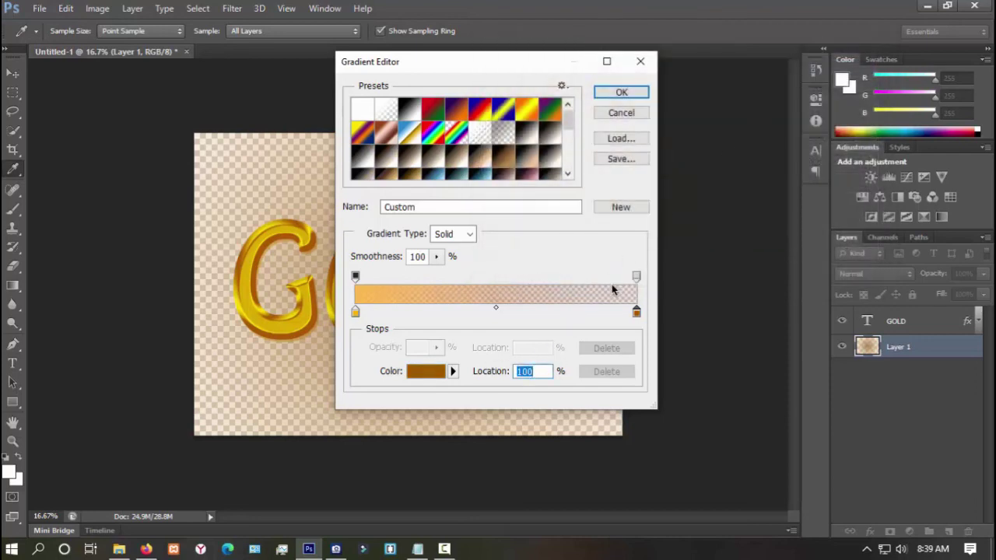
{"action": "left_click", "coordinate": [636, 276]}
{"action": "left_click", "coordinate": [436, 347]}
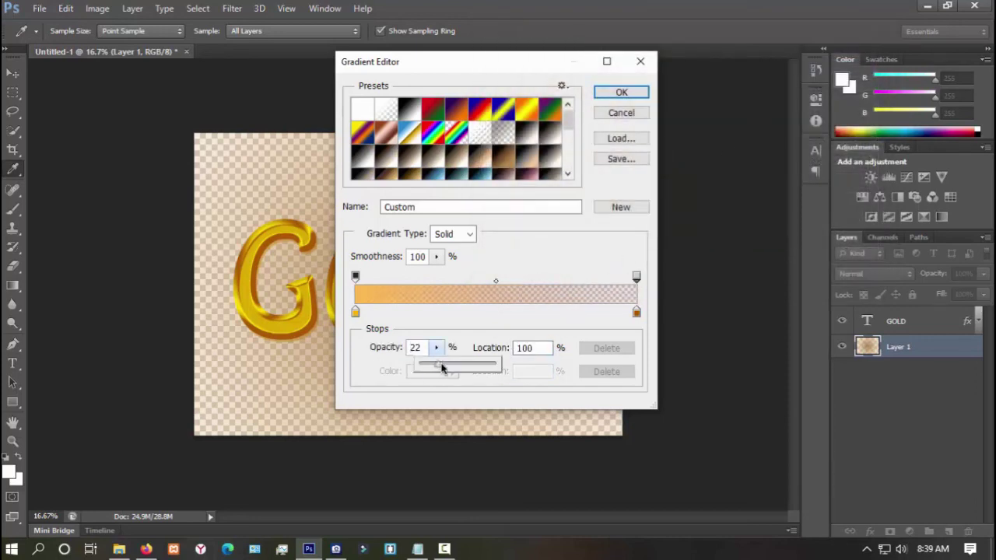
{"action": "left_click_drag", "start_coordinate": [442, 362], "coordinate": [474, 363]}
{"action": "left_click", "coordinate": [621, 92]}
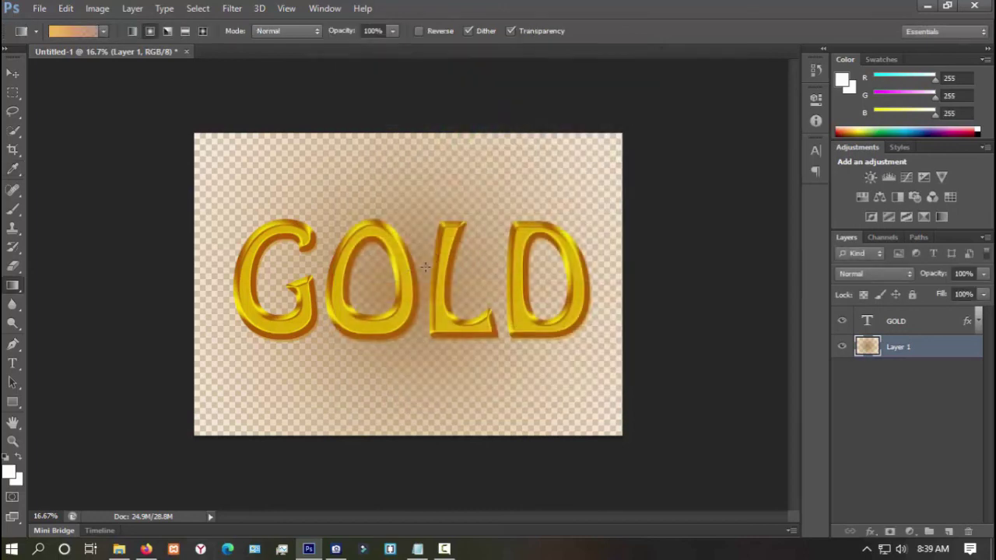
Step: Fill Layer 1 with a radial gradient from the canvas centre, bright gold behind GOLD fading to brown edges, then deselect layers
{"action": "left_click_drag", "start_coordinate": [425, 267], "coordinate": [695, 106]}
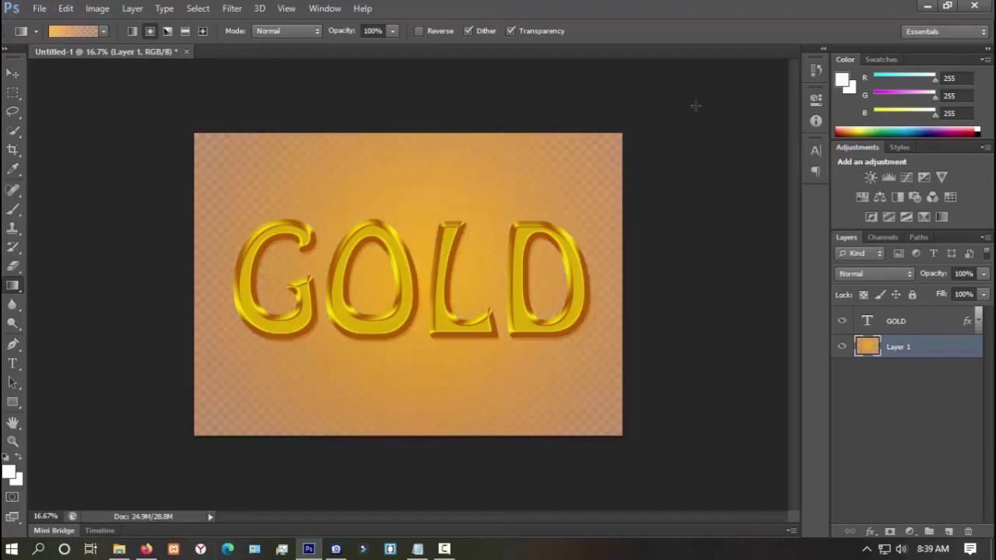
{"action": "left_click_drag", "start_coordinate": [420, 290], "coordinate": [665, 124]}
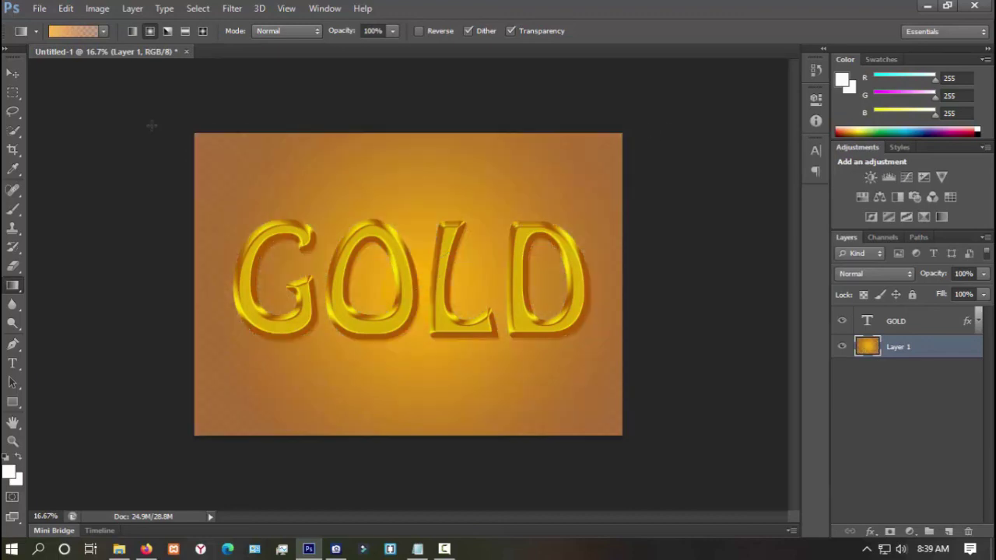
{"action": "left_click", "coordinate": [17, 76]}
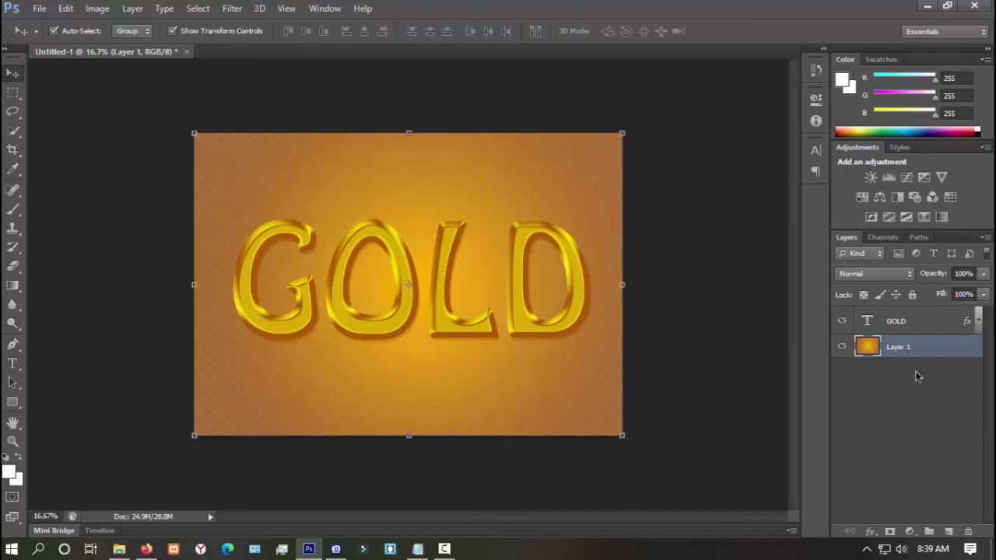
{"action": "left_click", "coordinate": [695, 364]}
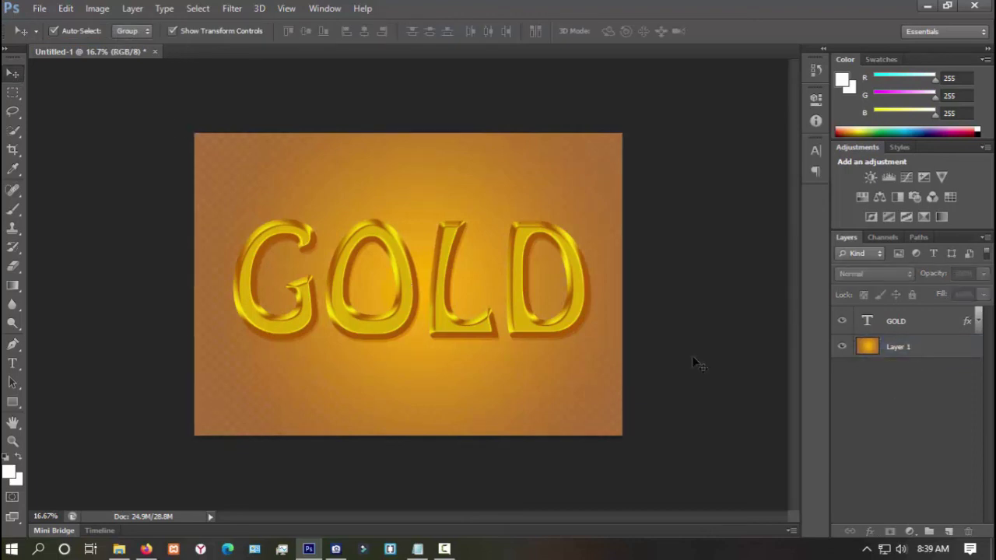